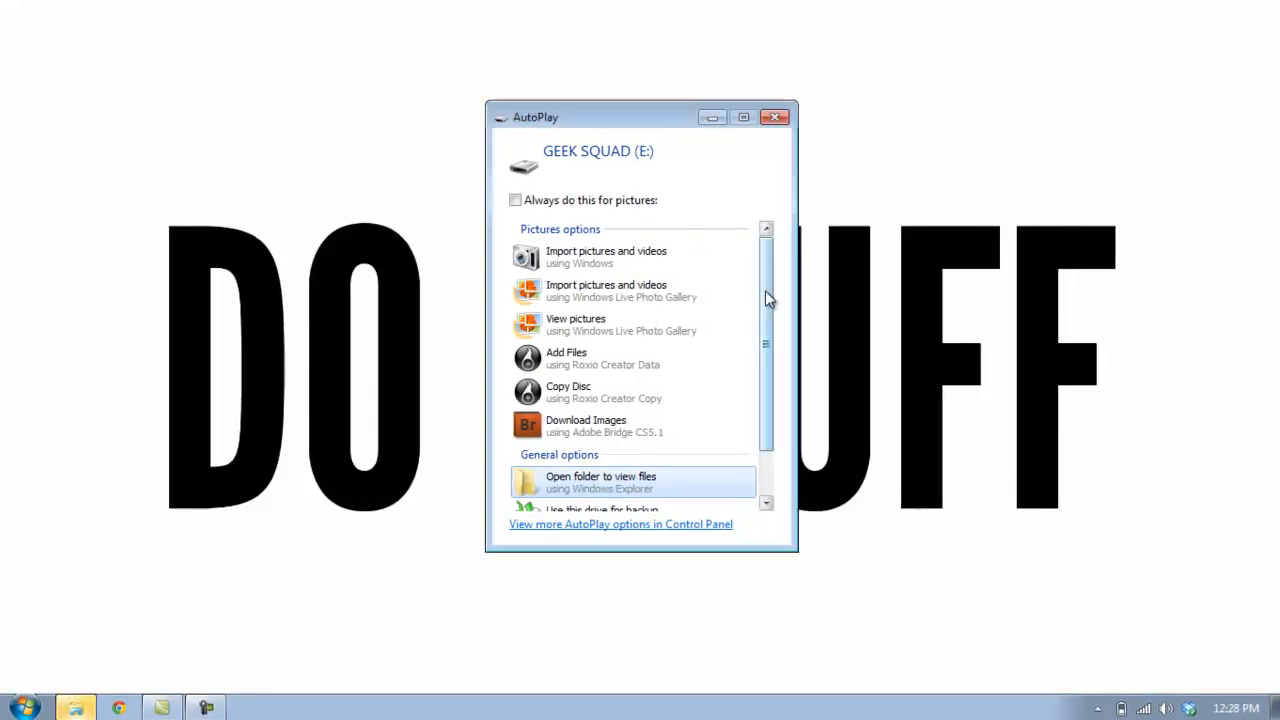
Step: Open the GEEK SQUAD (E:) drive to view its files and move its window aside to make room for a second one
{"action": "left_click_drag", "start_coordinate": [765, 290], "coordinate": [765, 340]}
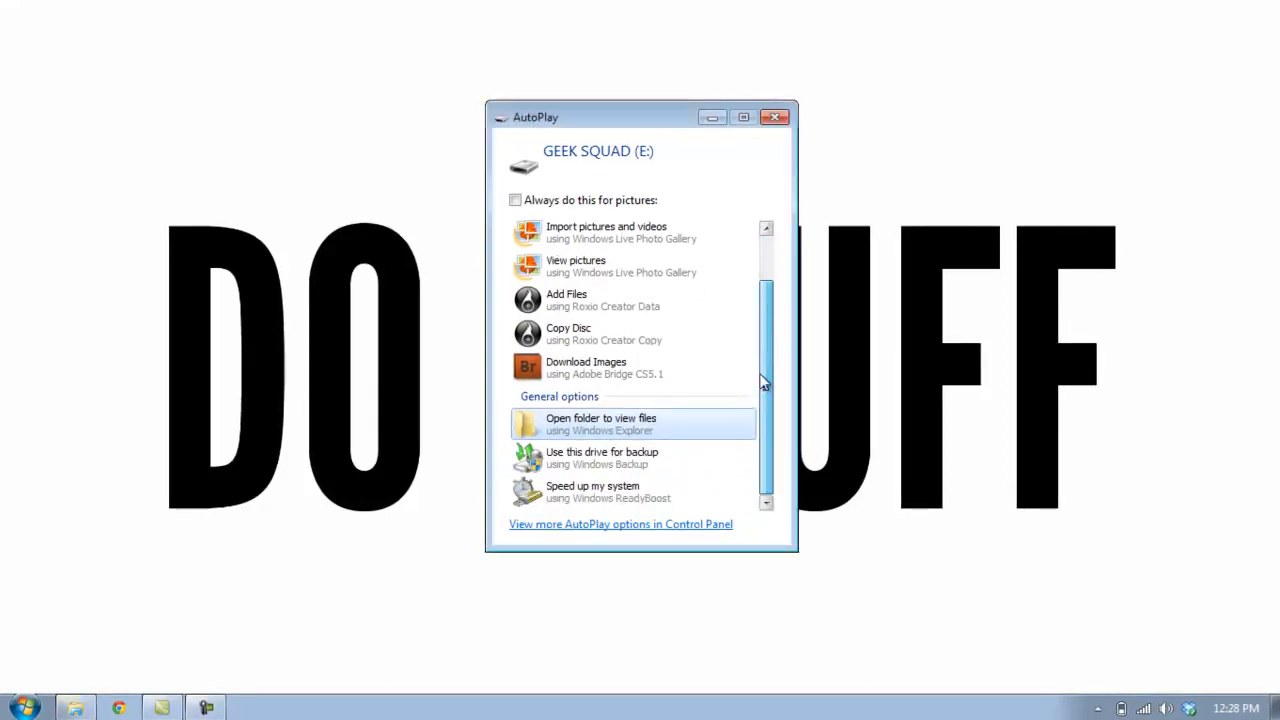
{"action": "left_click", "coordinate": [607, 428]}
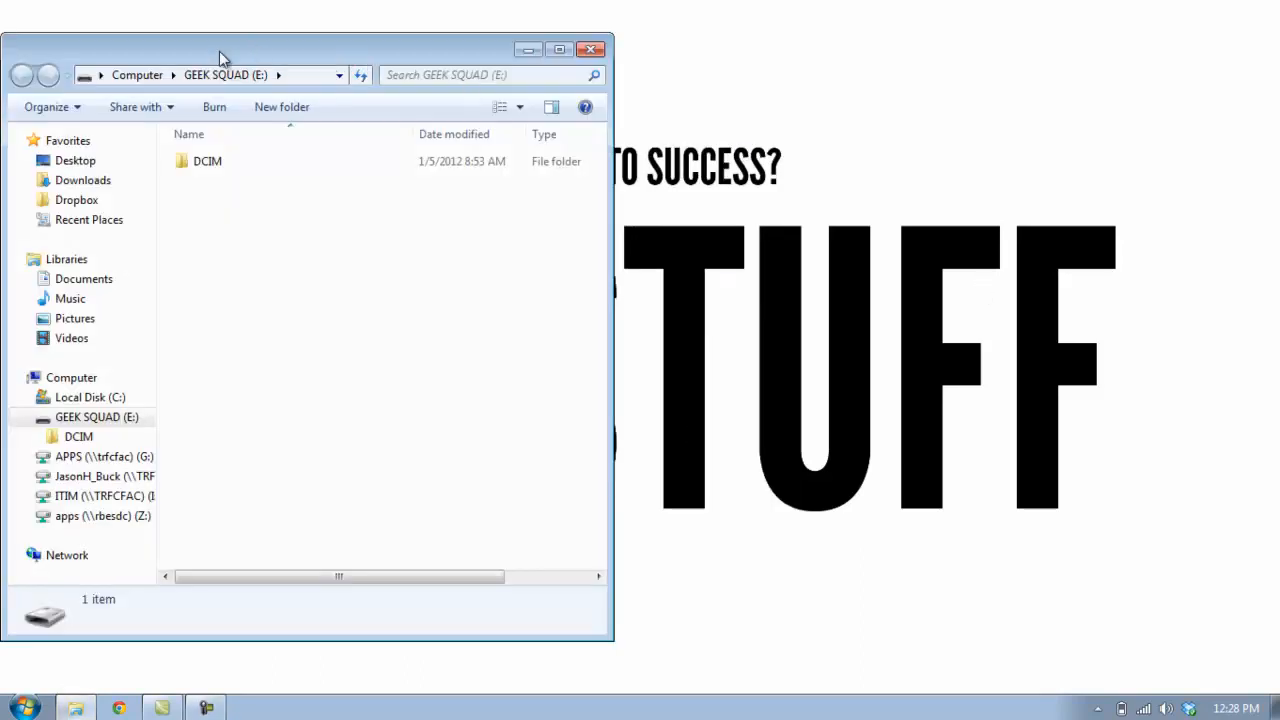
{"action": "left_click_drag", "start_coordinate": [220, 51], "coordinate": [889, 43]}
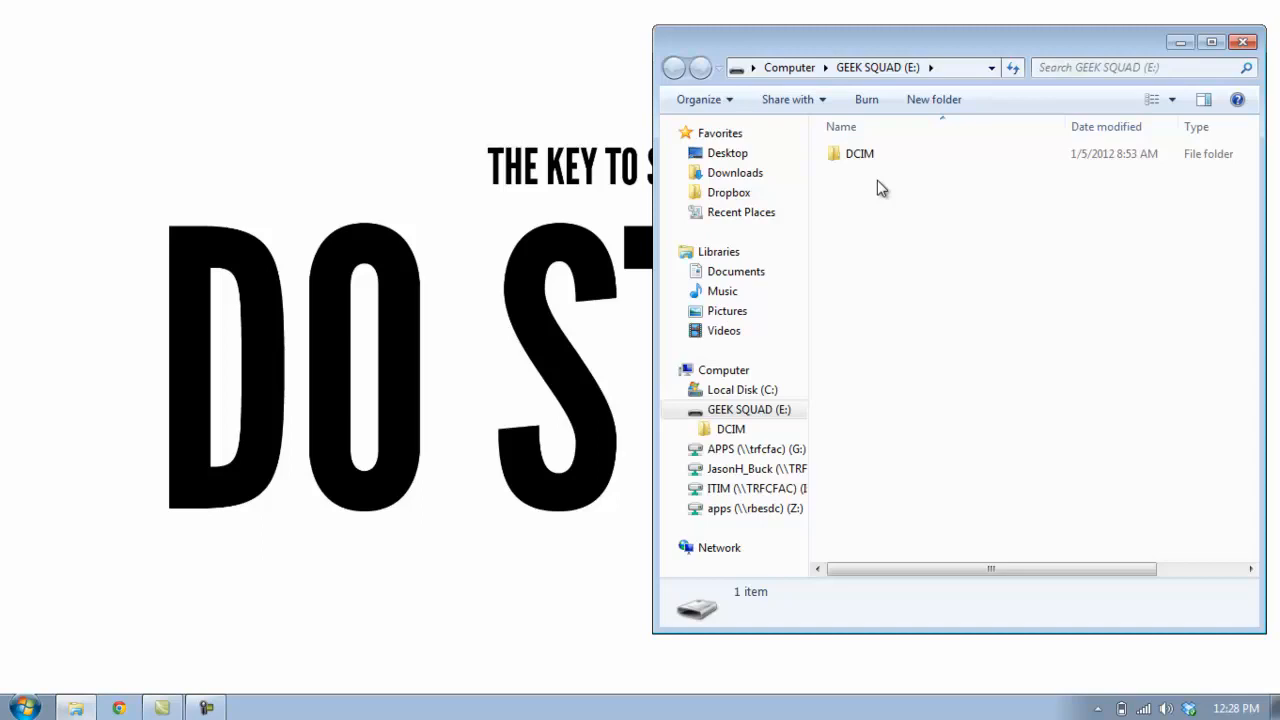
{"action": "left_click_drag", "start_coordinate": [851, 44], "coordinate": [864, 42]}
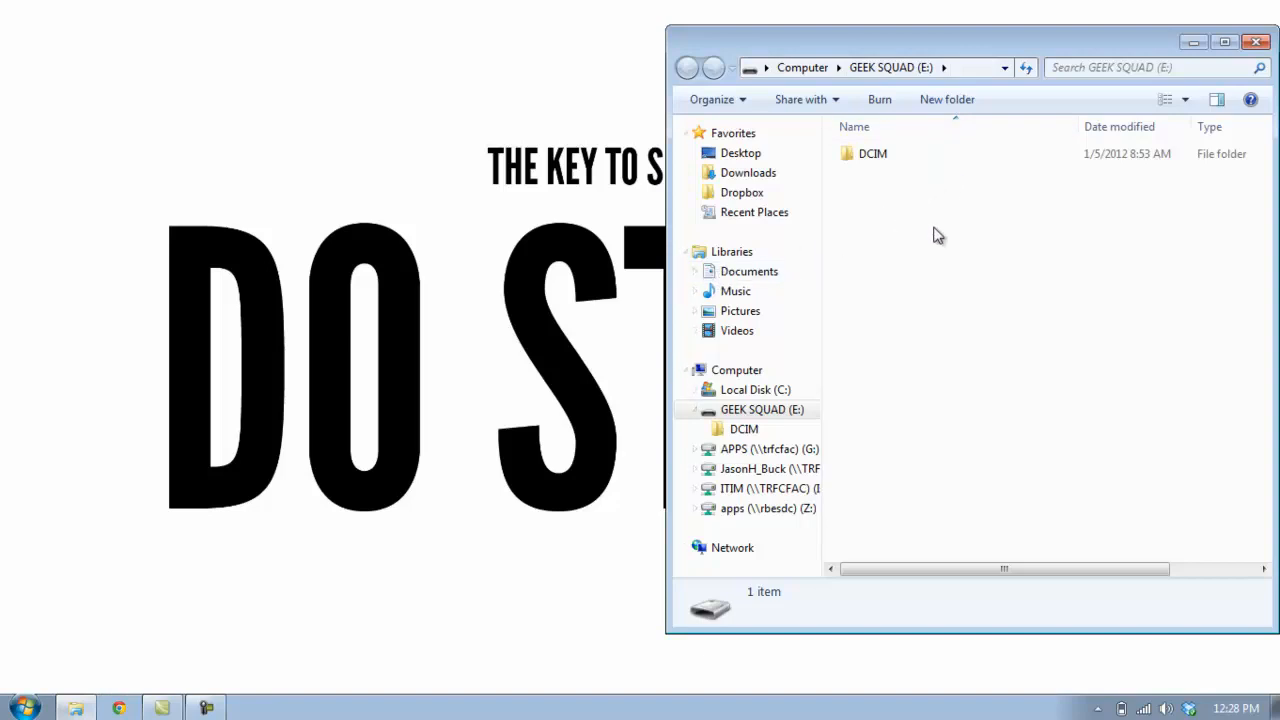
Step: Open a second file window and browse through Local Disk (C:) and Users to the current user's profile folder
{"action": "left_click", "coordinate": [28, 708]}
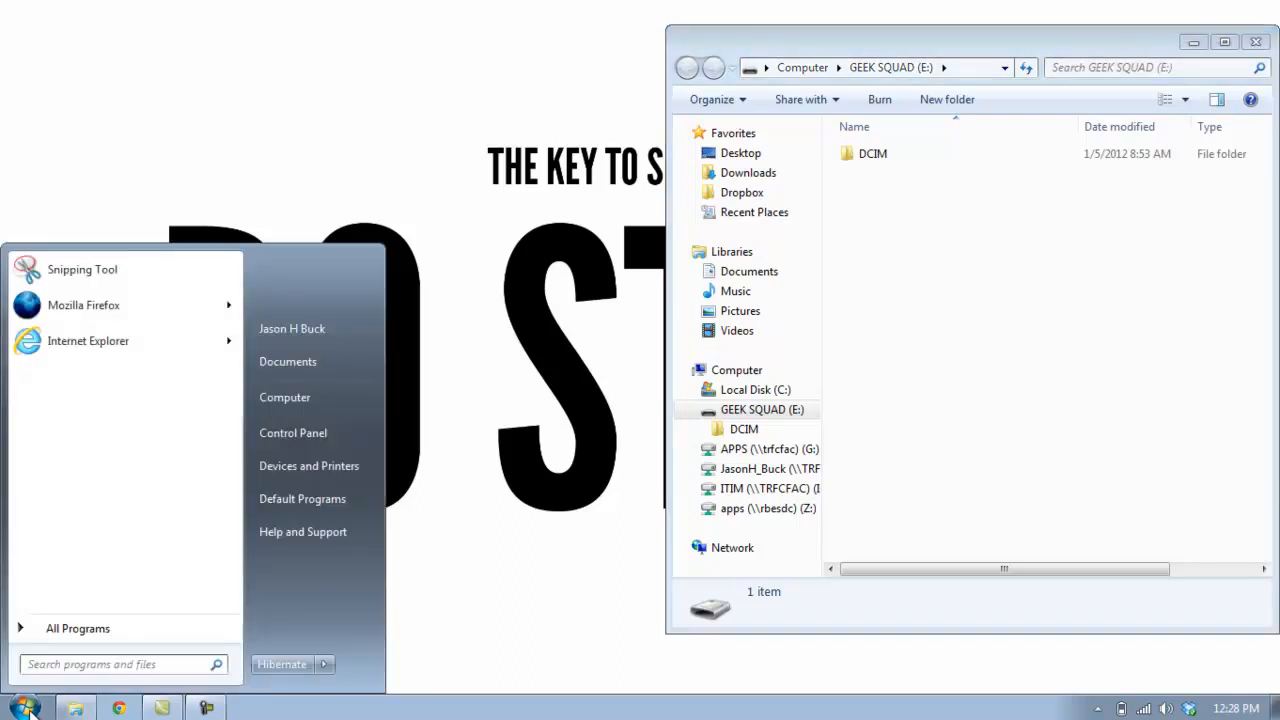
{"action": "left_click", "coordinate": [295, 400]}
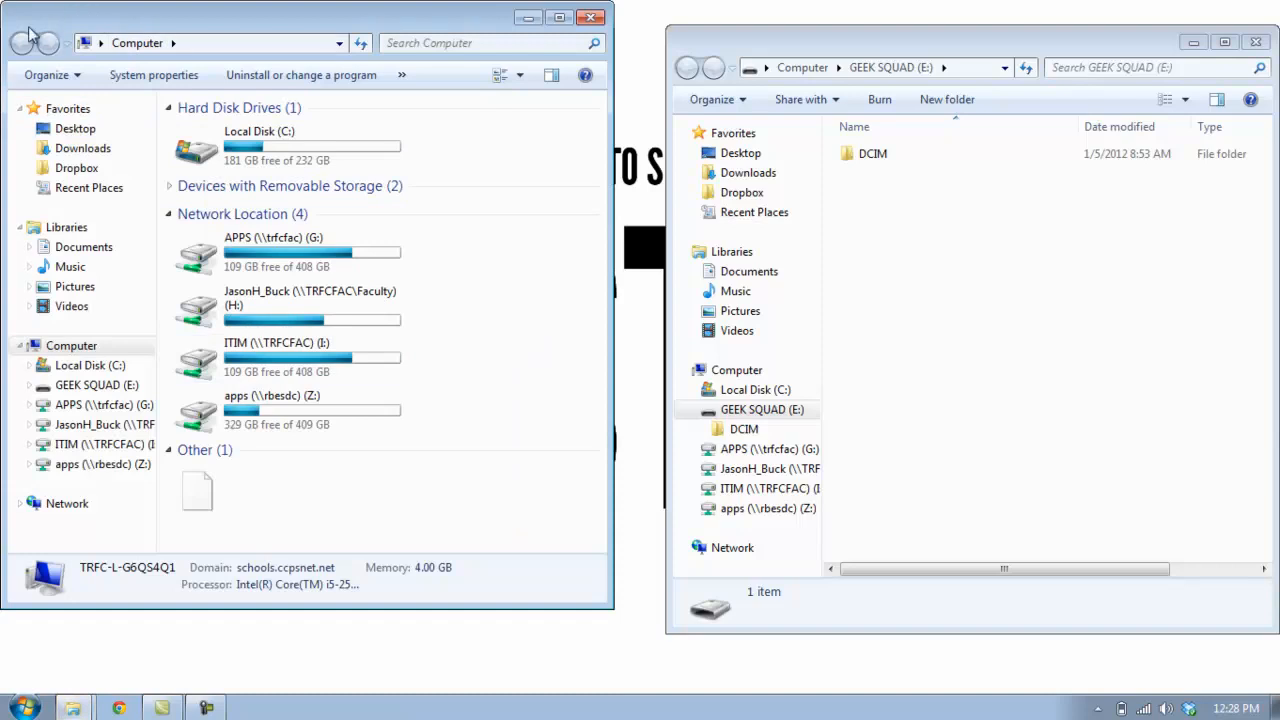
{"action": "double_click", "coordinate": [203, 155]}
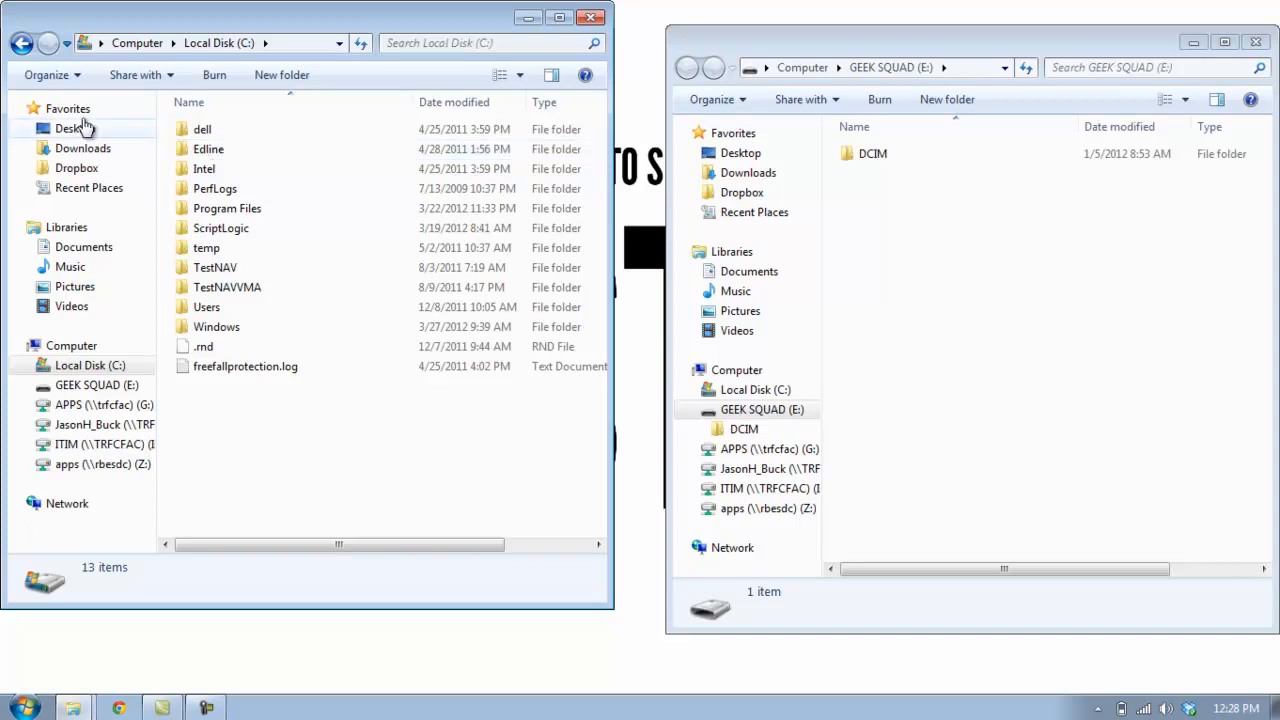
{"action": "left_click", "coordinate": [22, 45]}
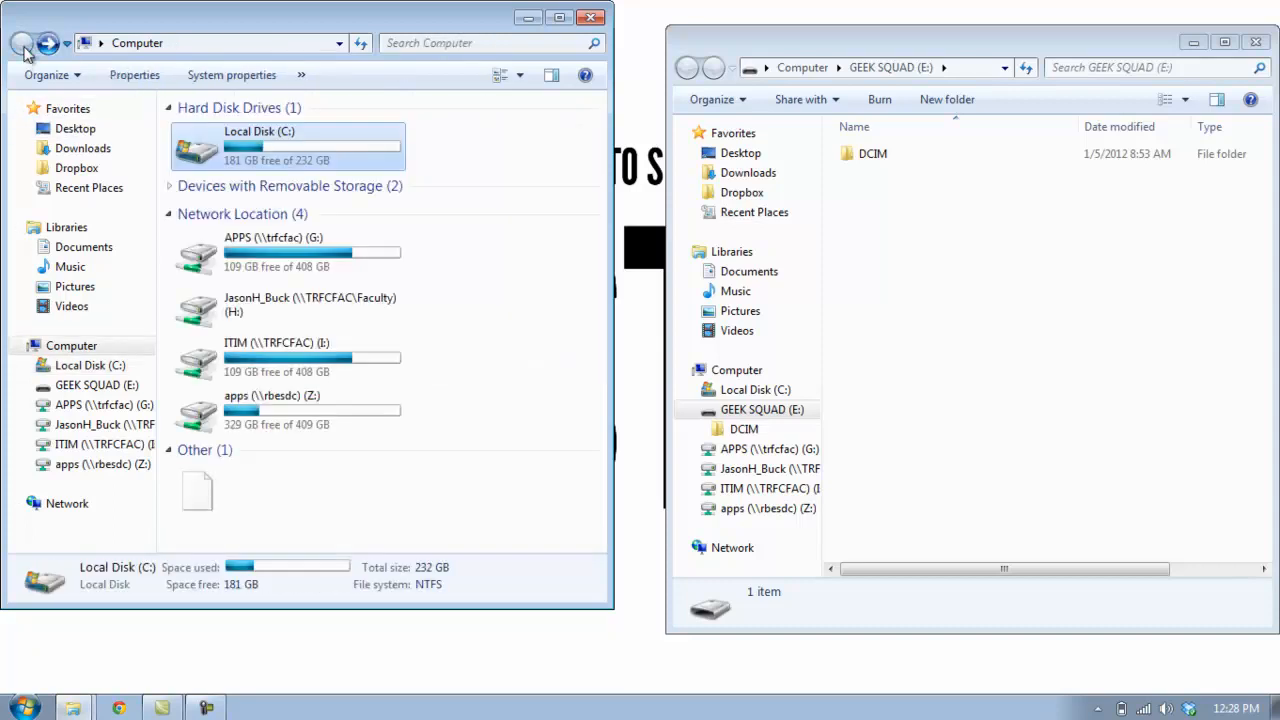
{"action": "double_click", "coordinate": [203, 150]}
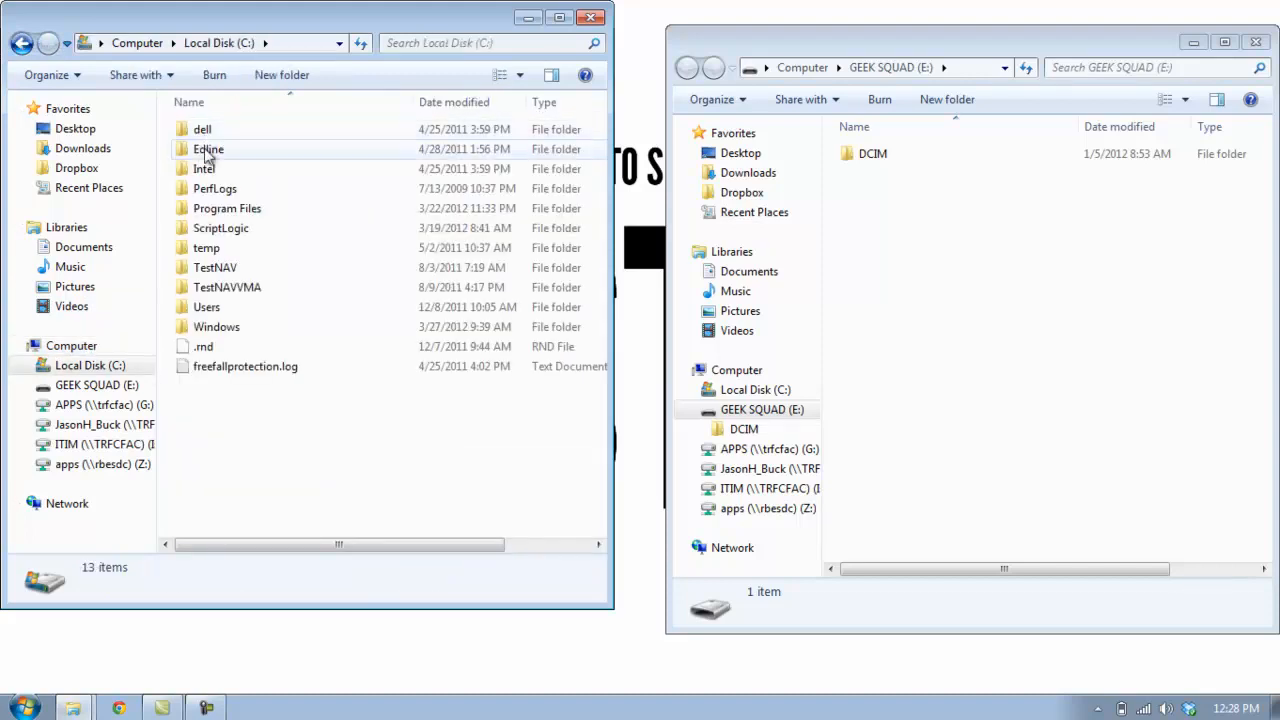
{"action": "left_click", "coordinate": [205, 310]}
{"action": "double_click", "coordinate": [205, 310]}
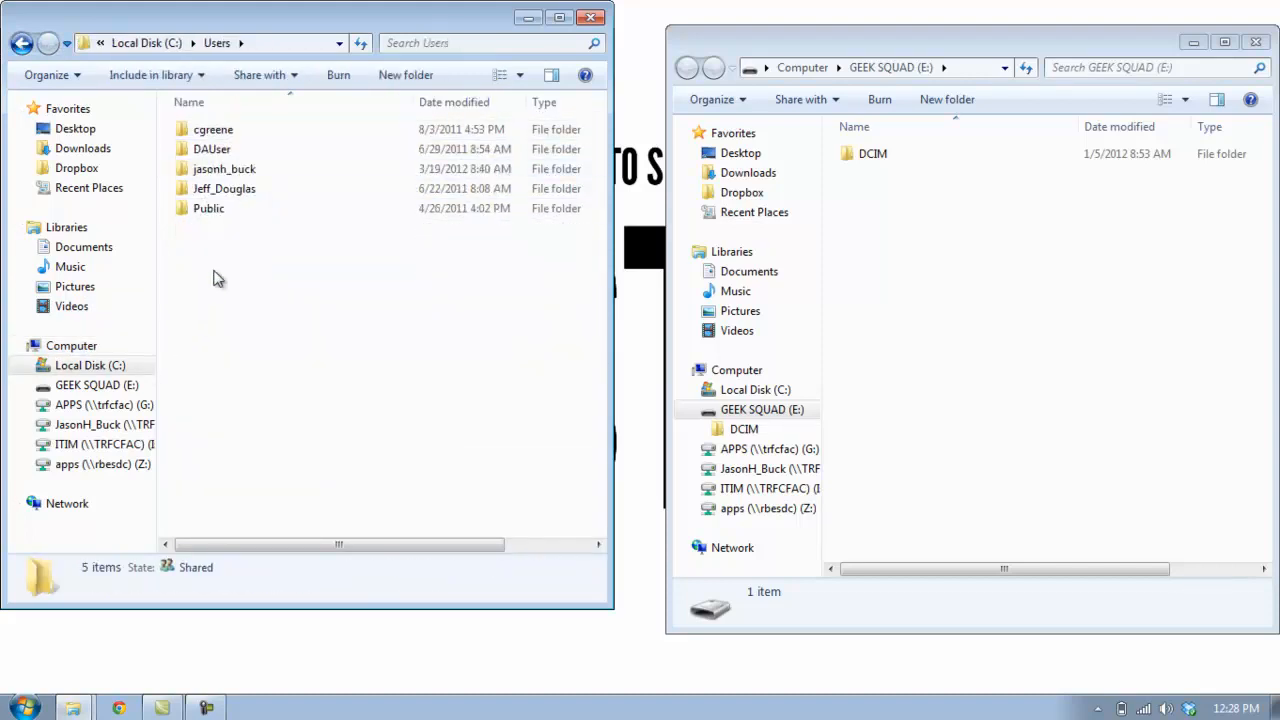
{"action": "double_click", "coordinate": [200, 175]}
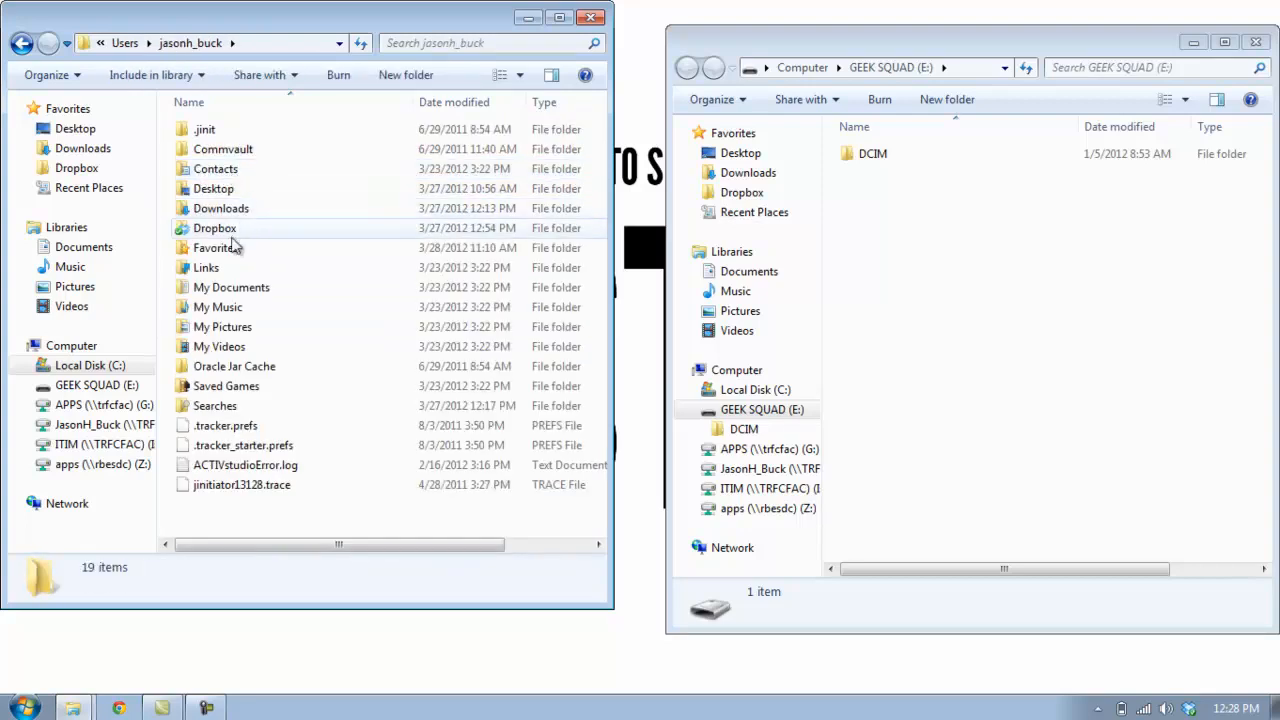
Step: Check the contents of the profile's My Documents folder and copy the whole folder to the GEEK SQUAD (E:) drive
{"action": "left_click", "coordinate": [188, 290]}
{"action": "double_click", "coordinate": [188, 290]}
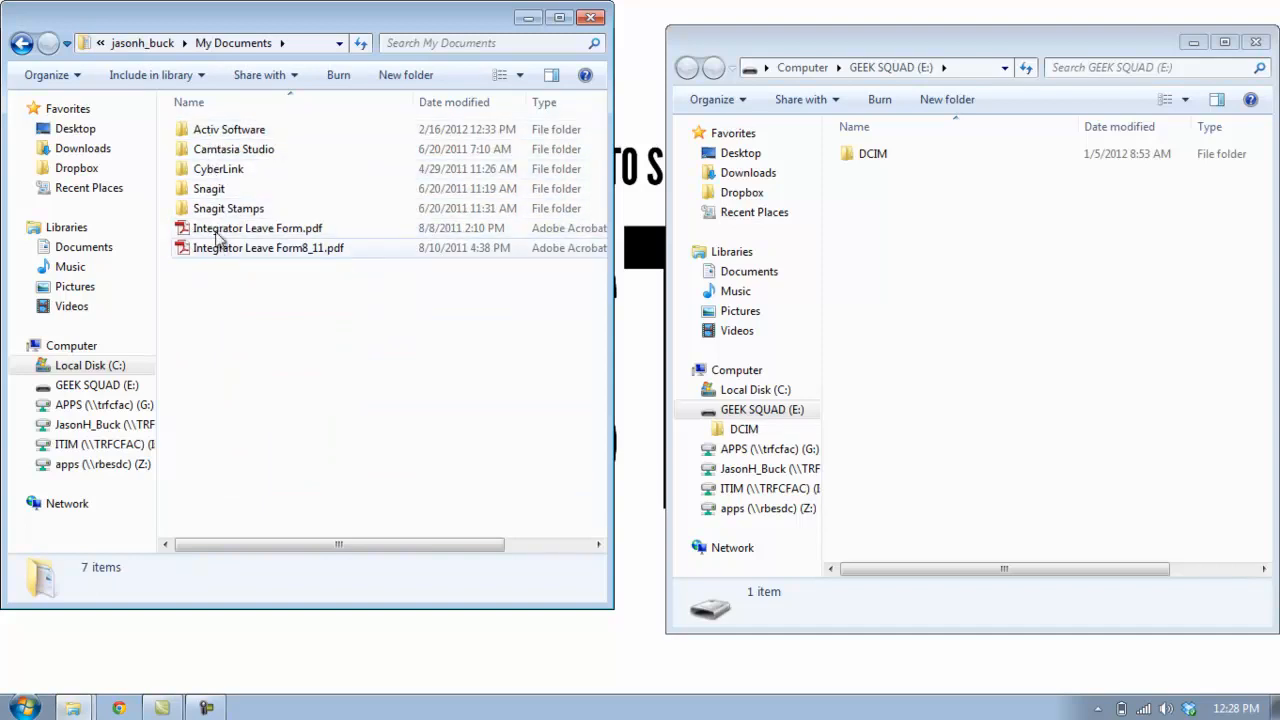
{"action": "left_click", "coordinate": [22, 44]}
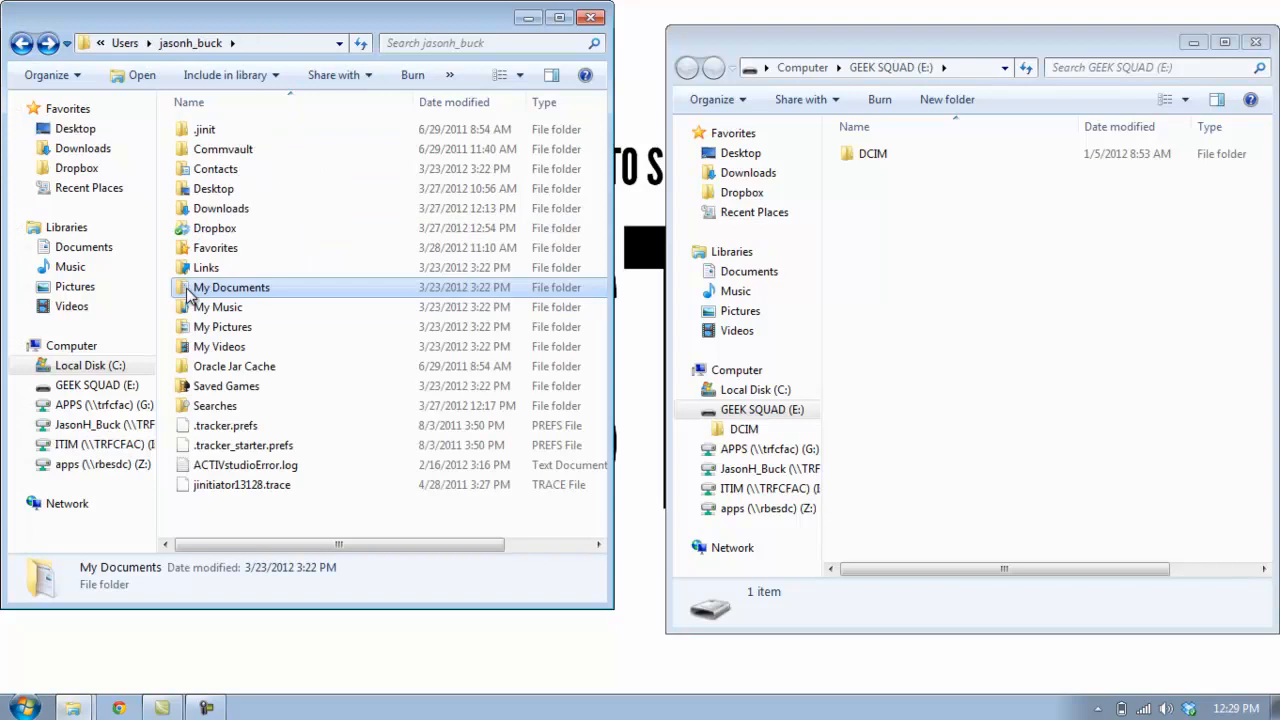
{"action": "left_click", "coordinate": [940, 300]}
{"action": "key", "text": "ctrl+v"}
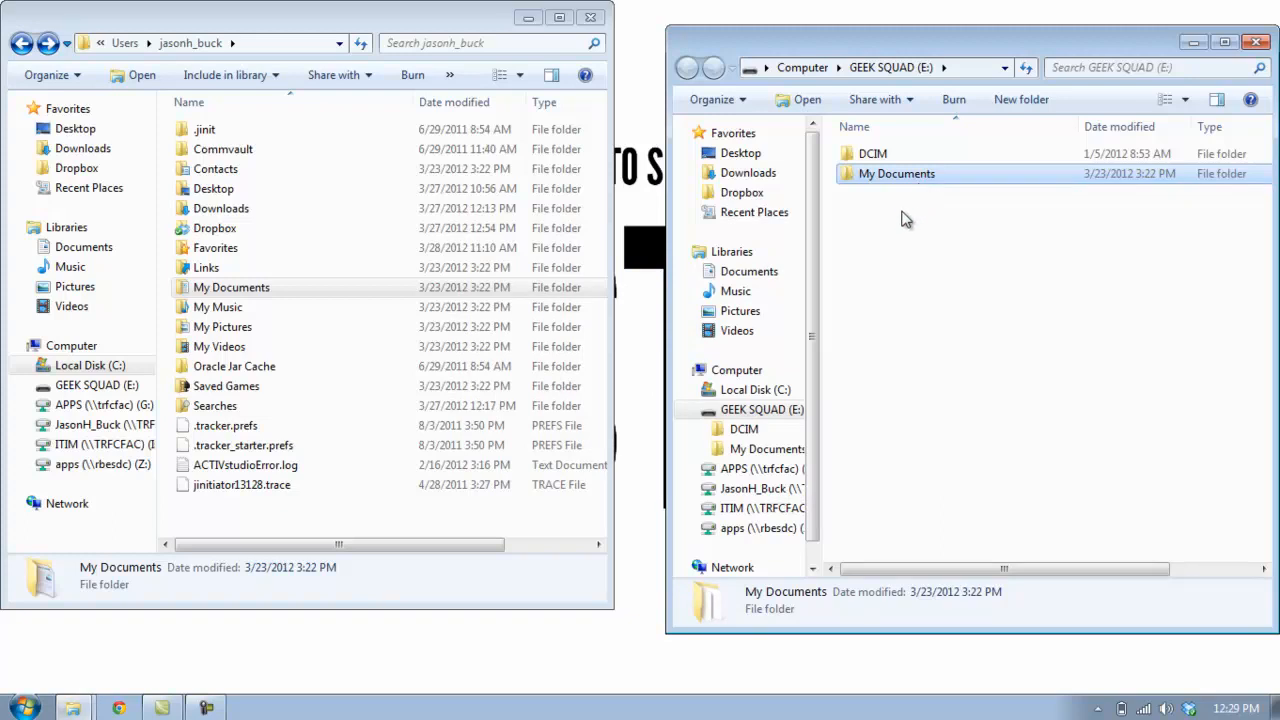
Step: Check the contents of the profile's My Pictures folder and copy the whole folder to the GEEK SQUAD (E:) drive
{"action": "left_click", "coordinate": [200, 333]}
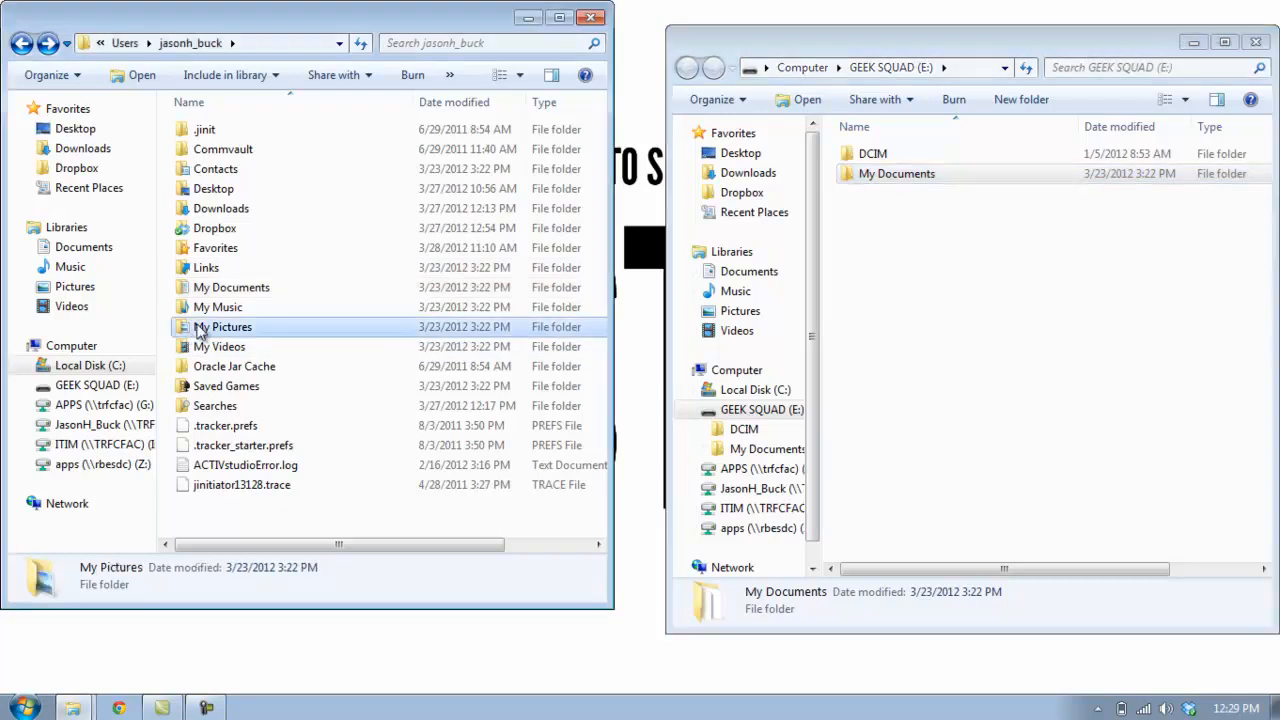
{"action": "double_click", "coordinate": [200, 333]}
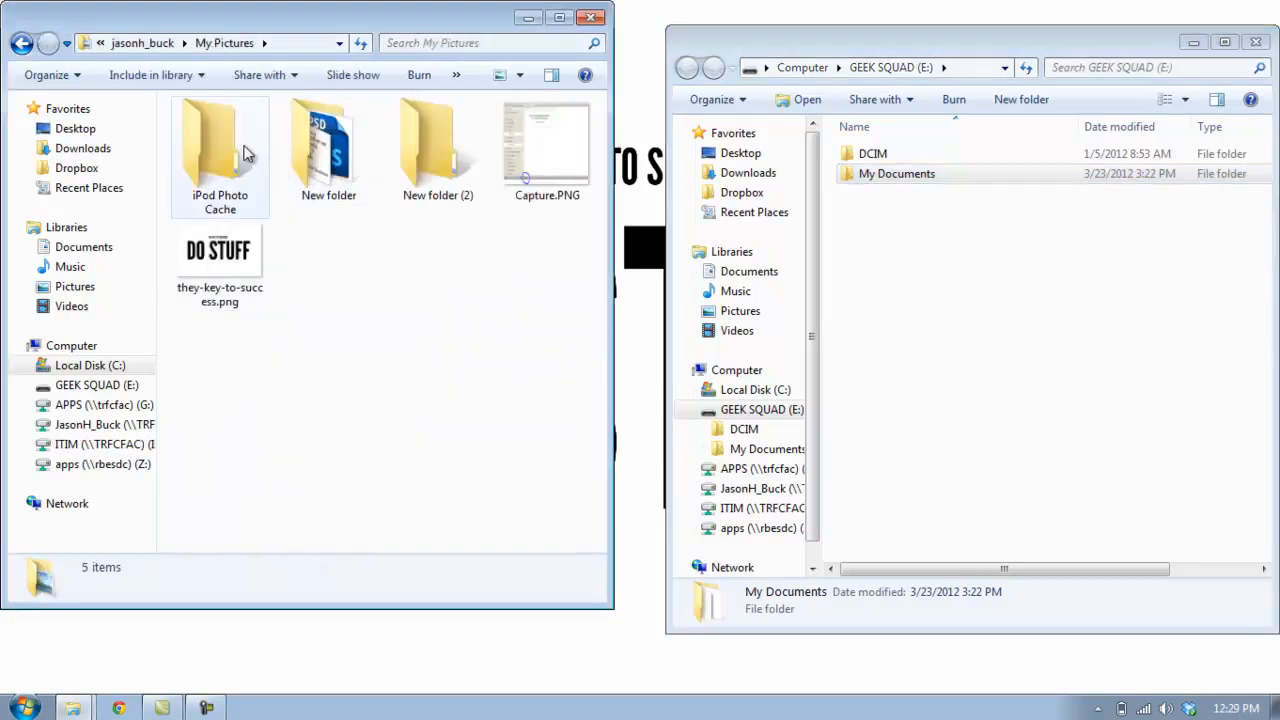
{"action": "left_click", "coordinate": [22, 43]}
{"action": "left_click_drag", "start_coordinate": [184, 327], "coordinate": [891, 318]}
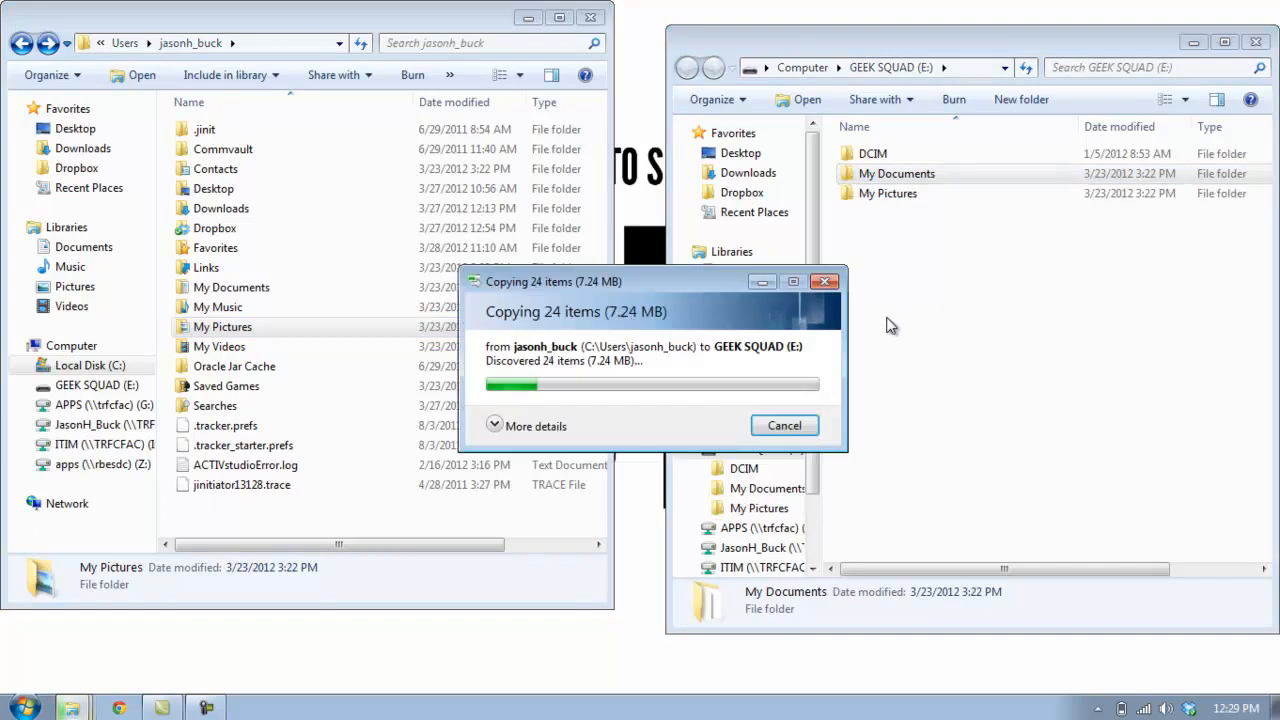
Step: Examine the profile's My Videos, My Music and Desktop folders for files worth backing up
{"action": "double_click", "coordinate": [222, 348]}
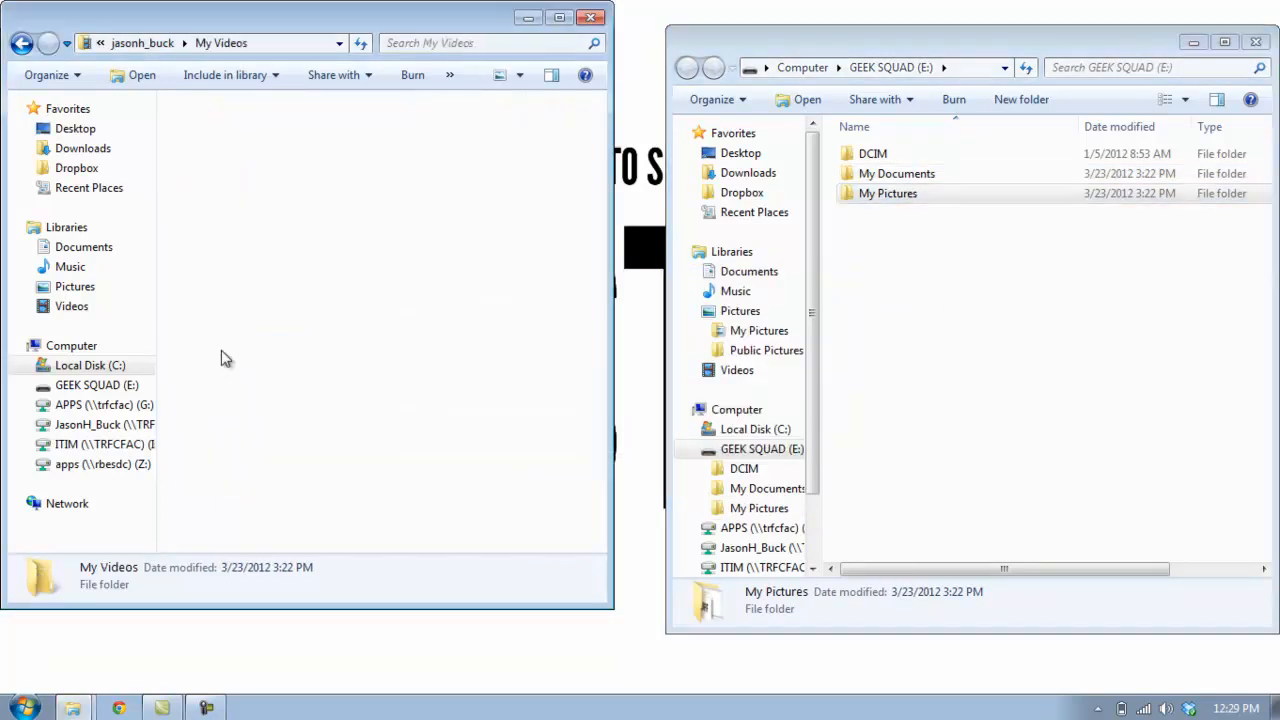
{"action": "key", "text": "alt+Left"}
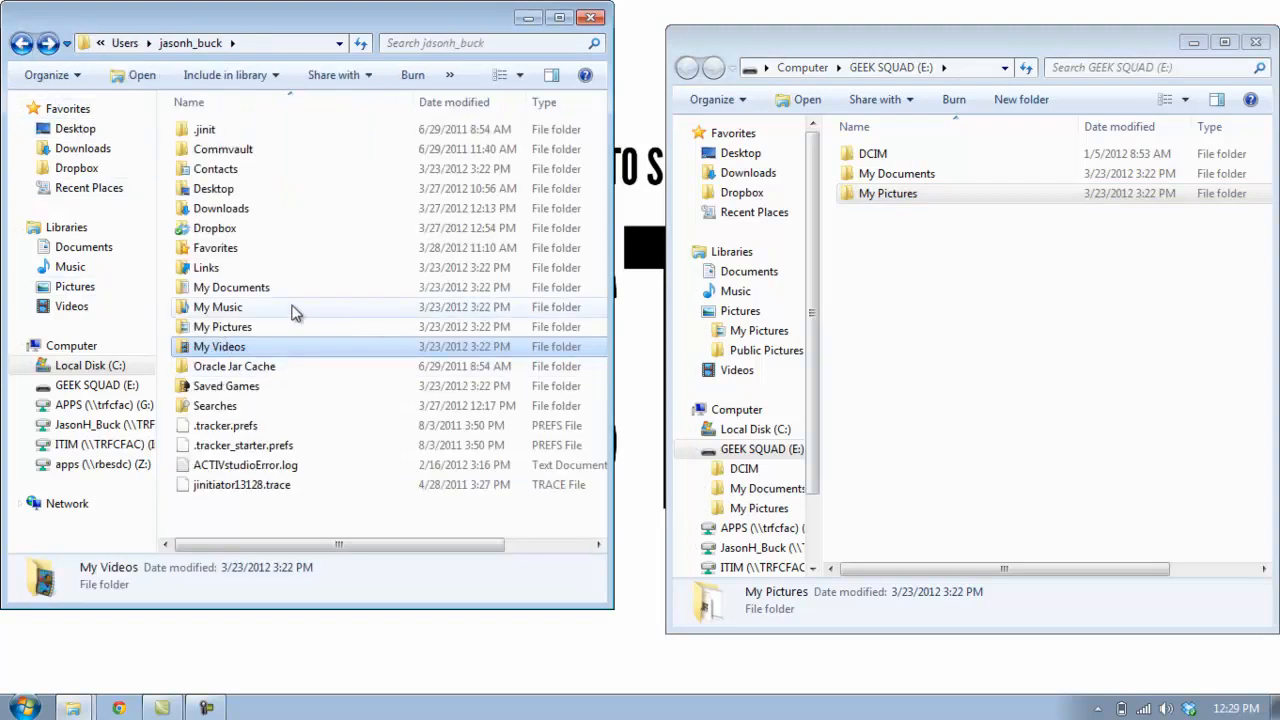
{"action": "left_click", "coordinate": [219, 310]}
{"action": "double_click", "coordinate": [219, 310]}
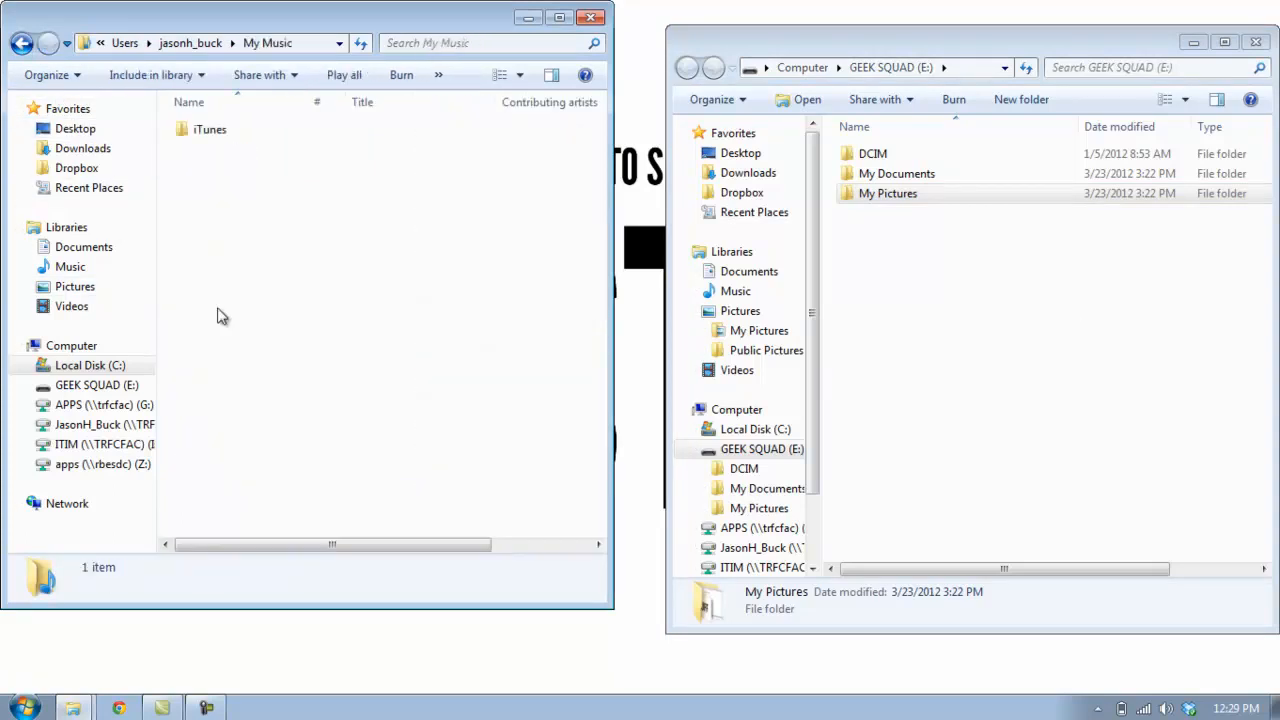
{"action": "left_click", "coordinate": [20, 44]}
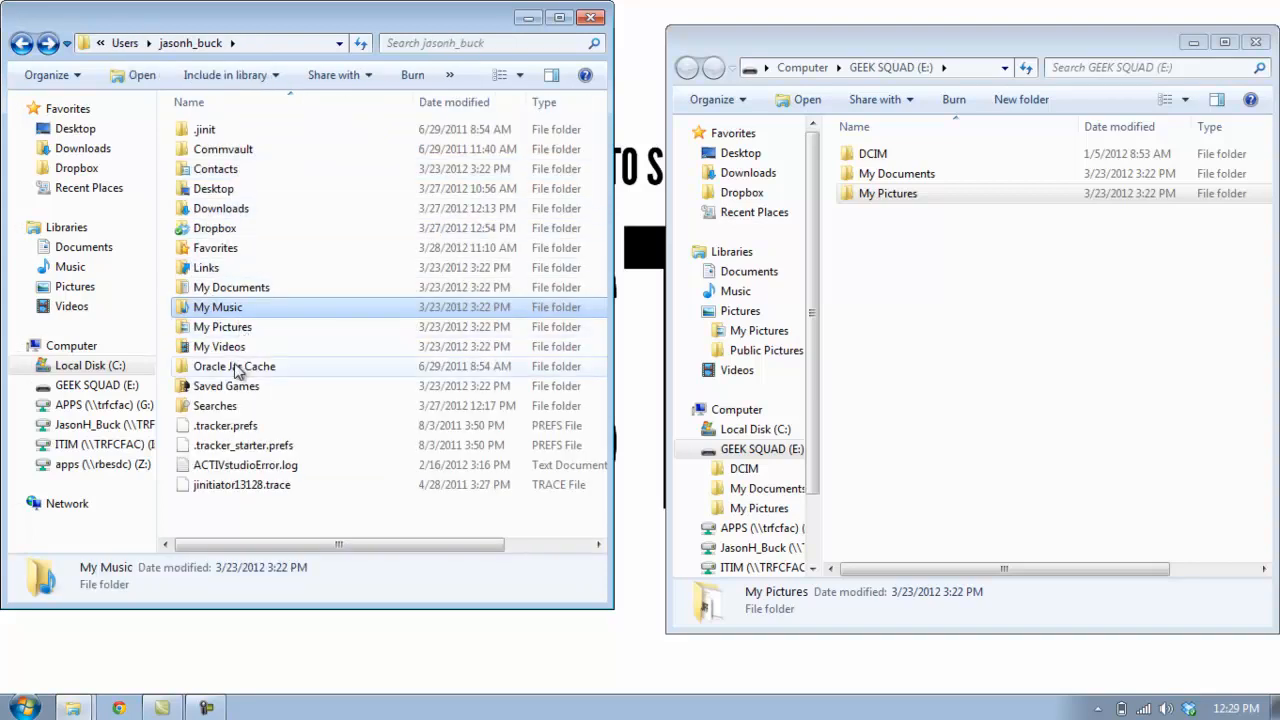
{"action": "double_click", "coordinate": [213, 192]}
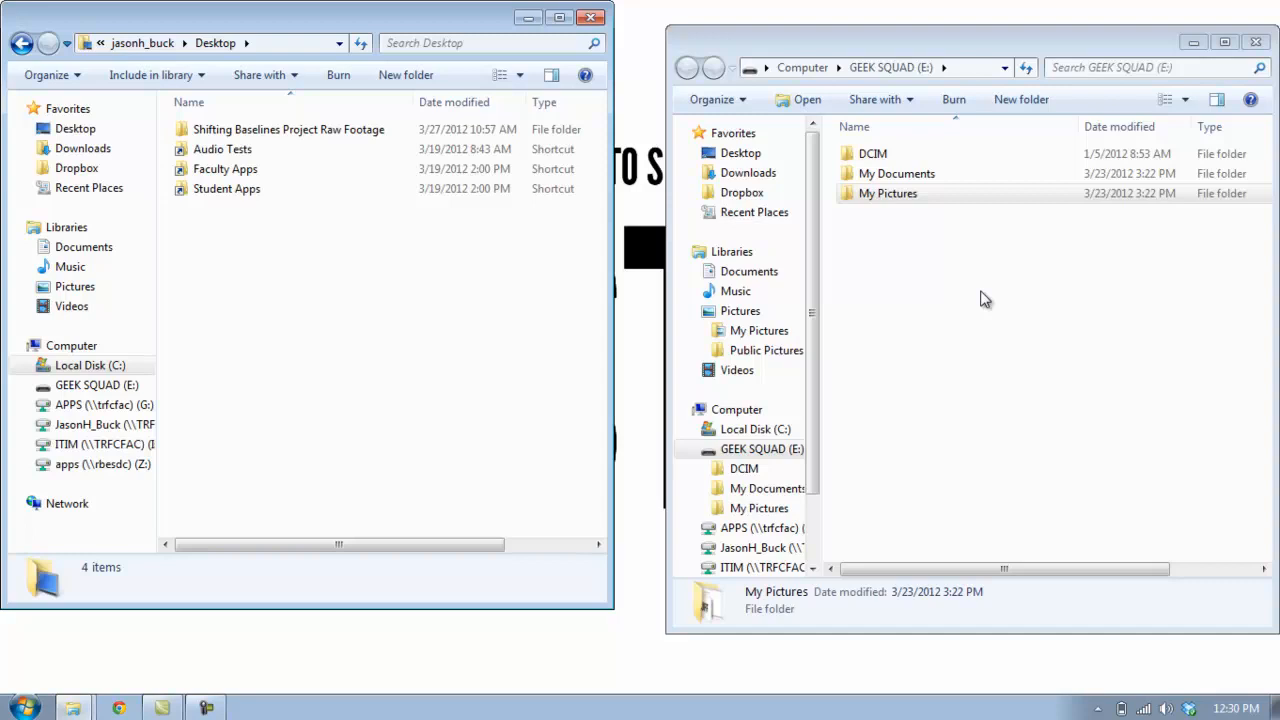
{"action": "left_click", "coordinate": [197, 133]}
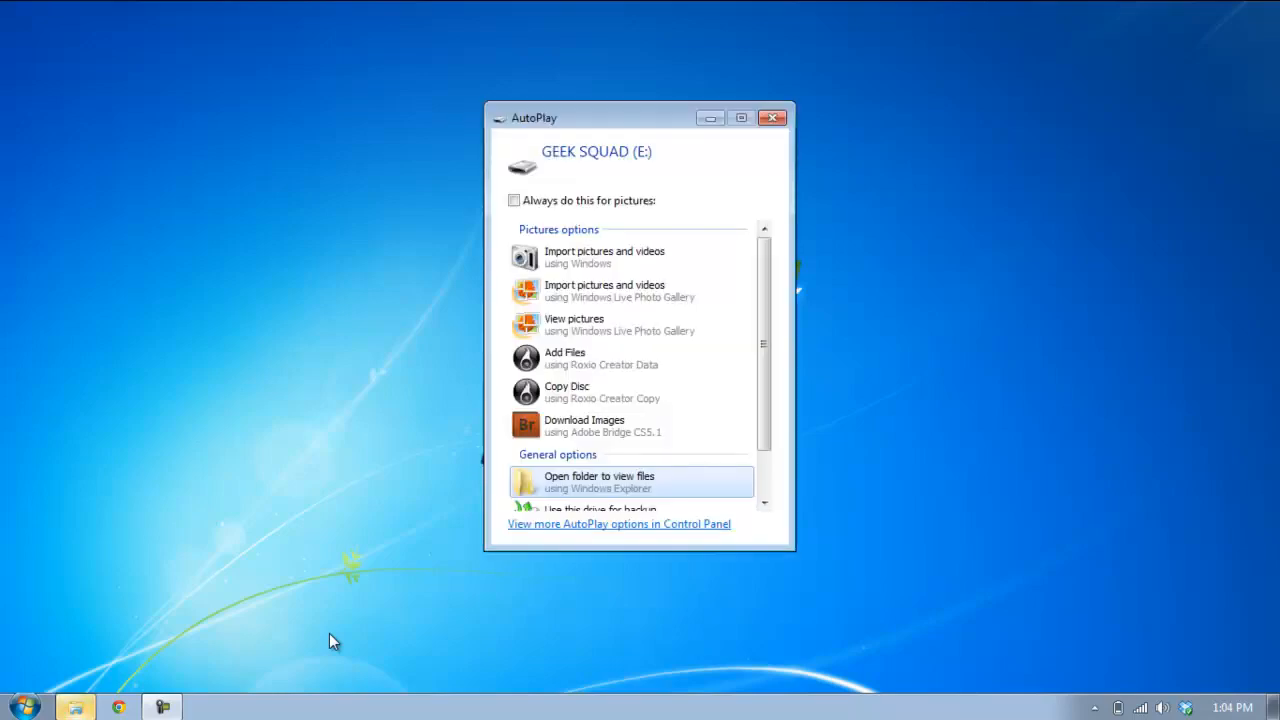
Step: Open the GEEK SQUAD (E:) drive to view its files and check the backed-up My Documents and My Pictures folders
{"action": "left_click", "coordinate": [600, 484]}
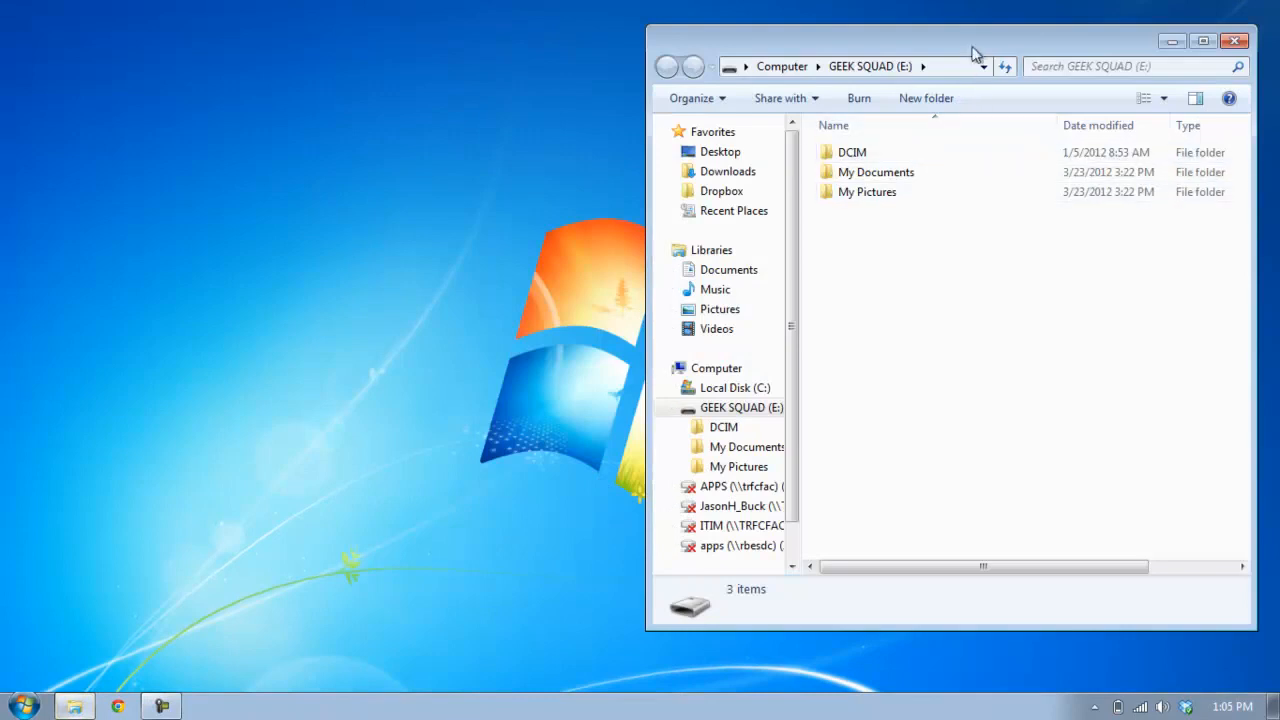
{"action": "left_click_drag", "start_coordinate": [971, 49], "coordinate": [965, 67]}
{"action": "double_click", "coordinate": [866, 196]}
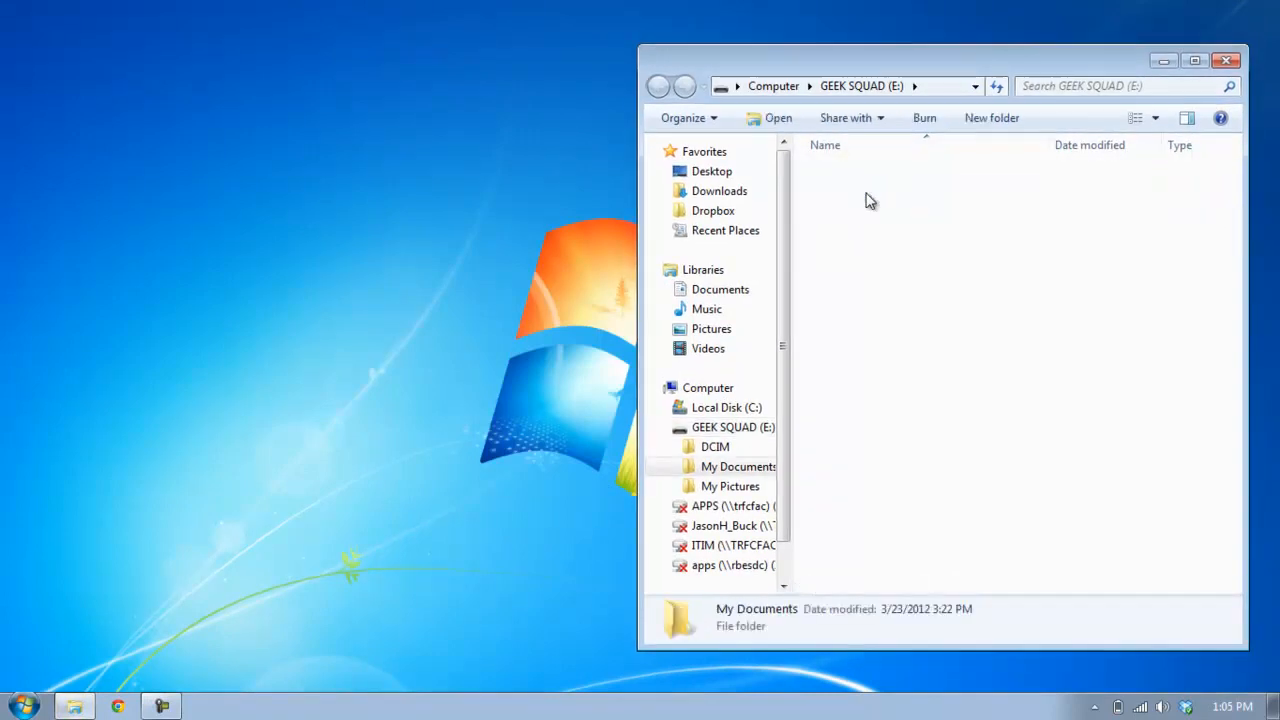
{"action": "left_click", "coordinate": [658, 88]}
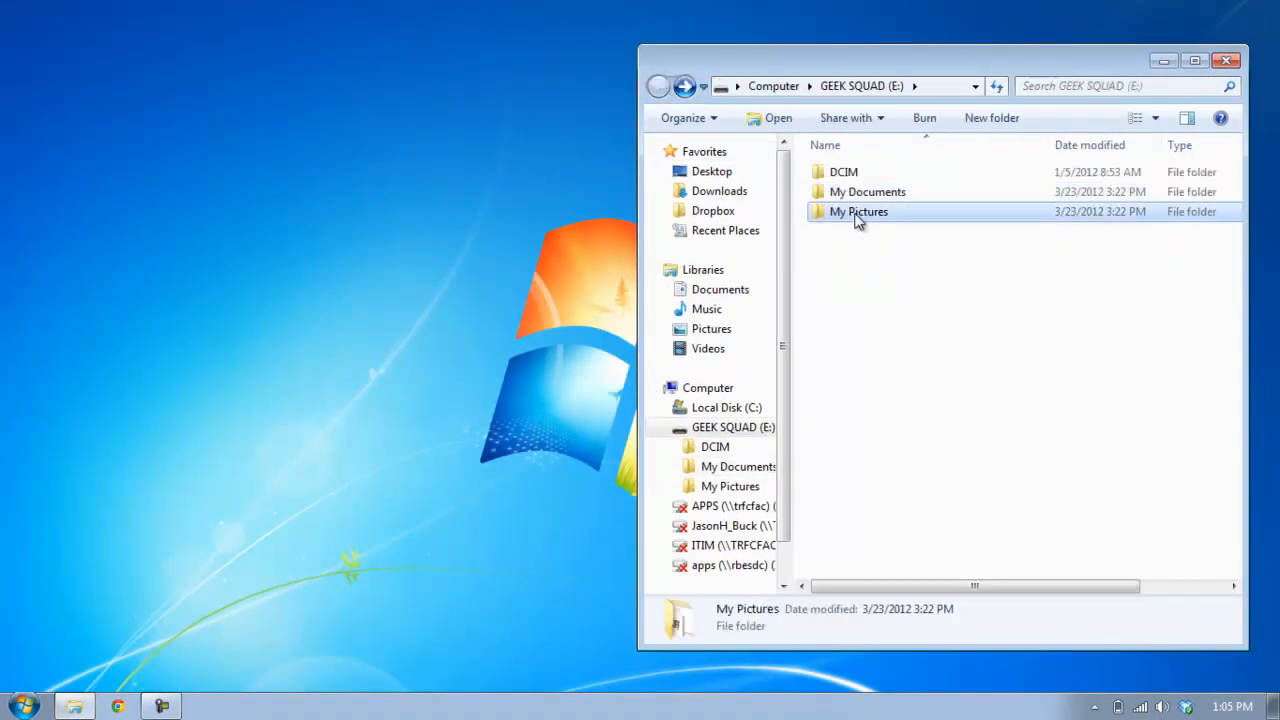
{"action": "double_click", "coordinate": [857, 212]}
{"action": "left_click", "coordinate": [662, 89]}
Step: Open a Computer window and place it beside the GEEK SQUAD (E:) window without overlap
{"action": "left_click", "coordinate": [24, 706]}
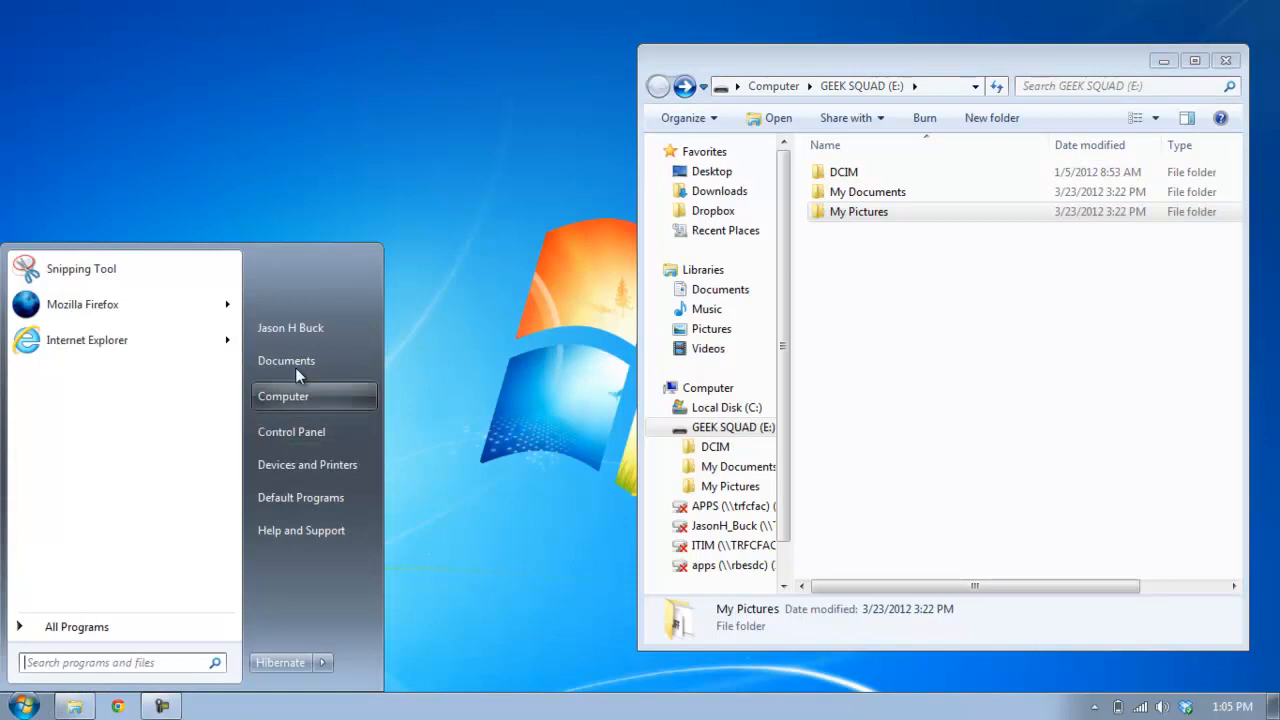
{"action": "left_click", "coordinate": [296, 400]}
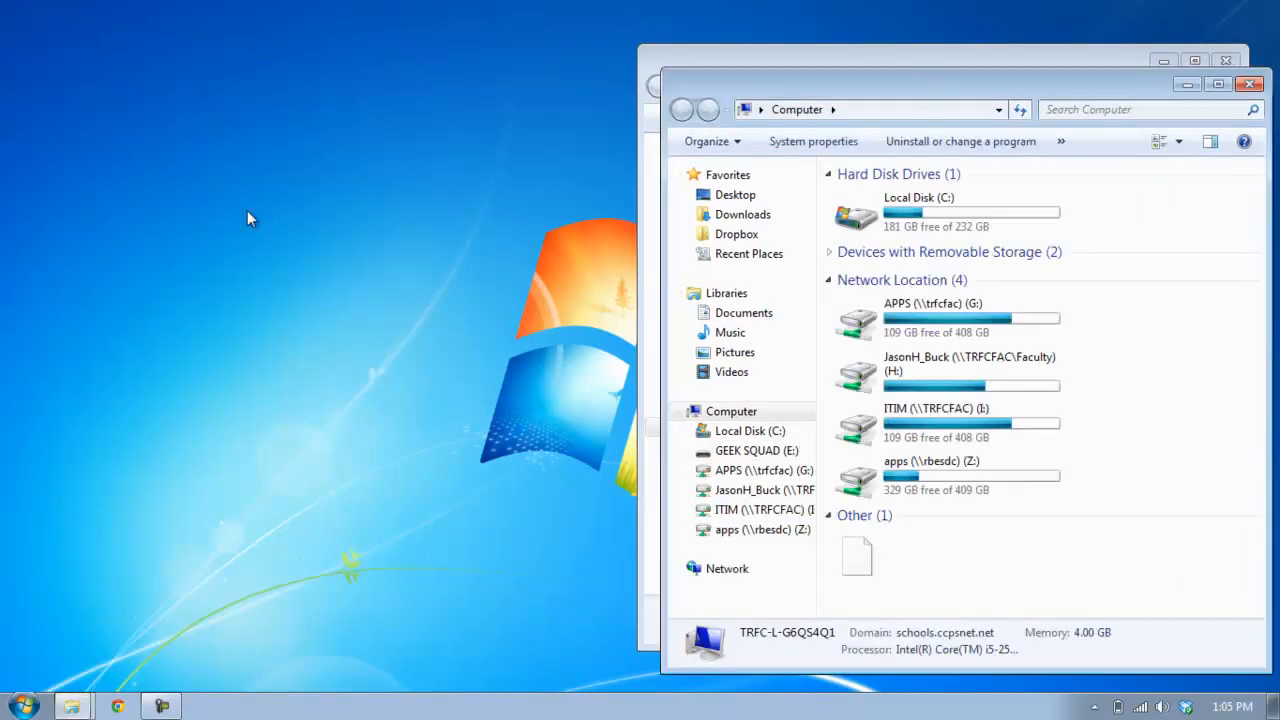
{"action": "left_click_drag", "start_coordinate": [958, 86], "coordinate": [313, 58]}
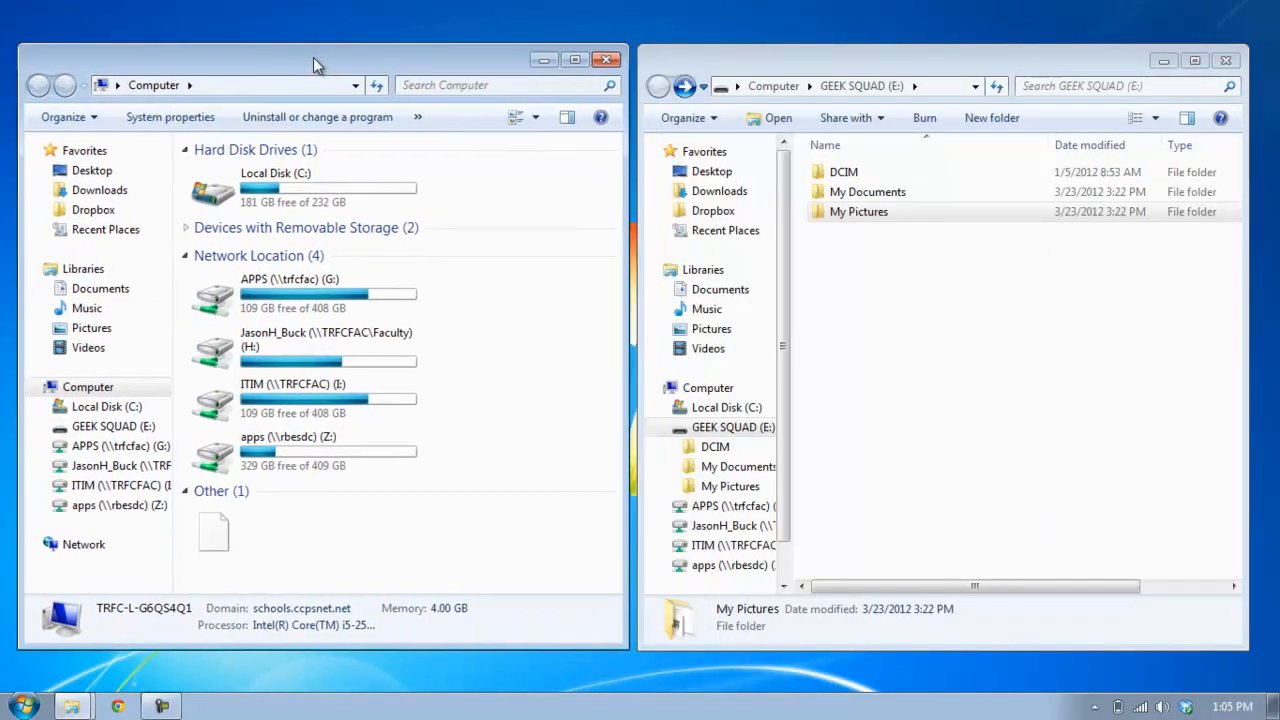
Step: Copy everything inside the GEEK SQUAD (E:) drive's My Documents folder into the computer's Documents library
{"action": "left_click", "coordinate": [99, 290]}
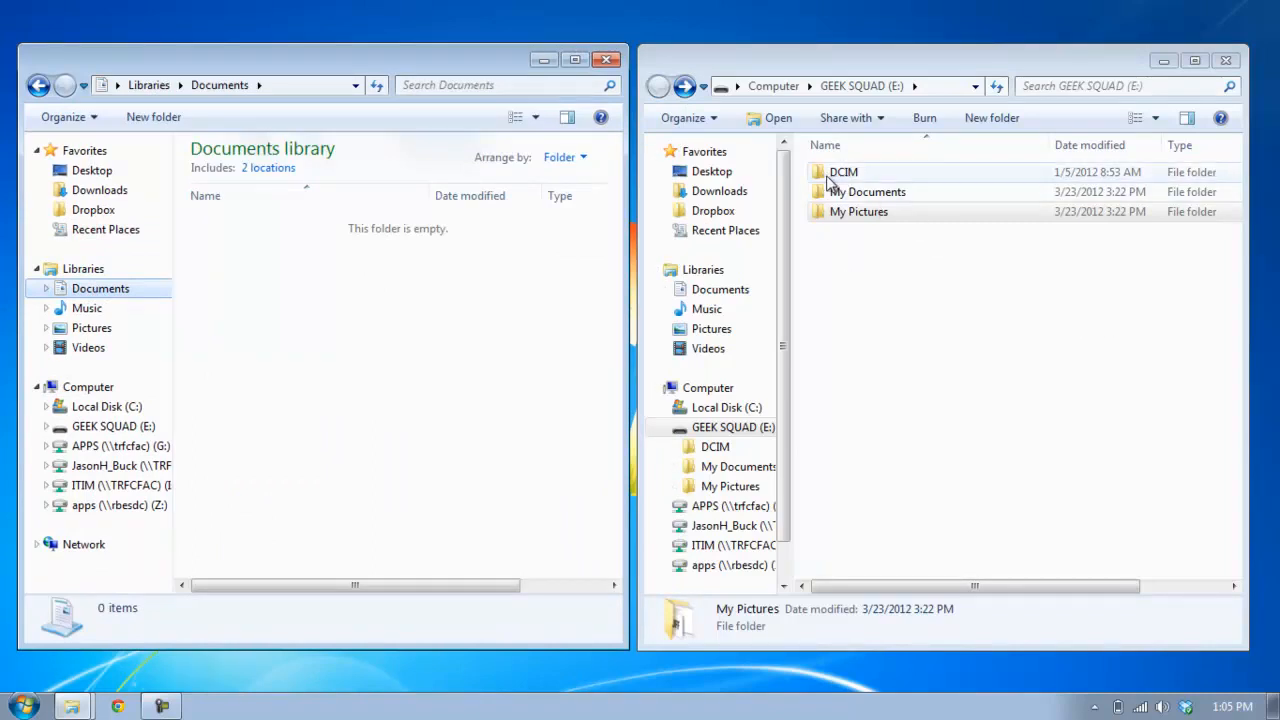
{"action": "double_click", "coordinate": [820, 196]}
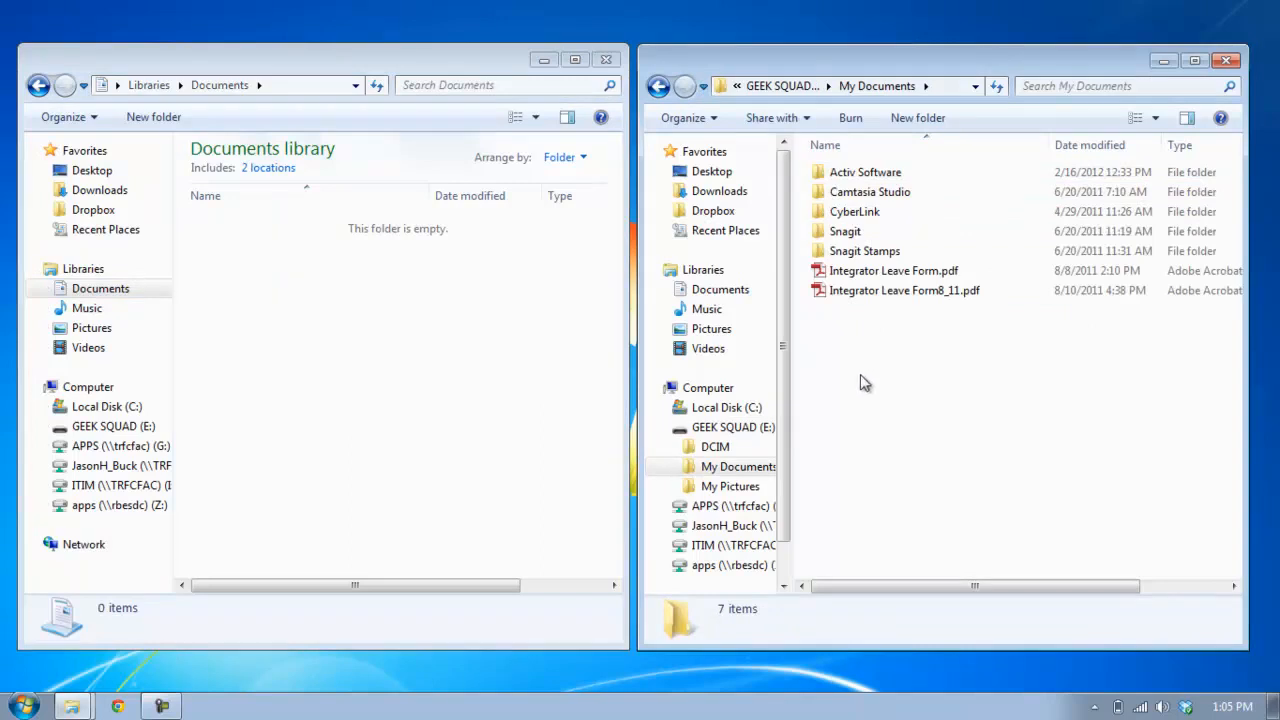
{"action": "left_click_drag", "start_coordinate": [869, 350], "coordinate": [815, 176]}
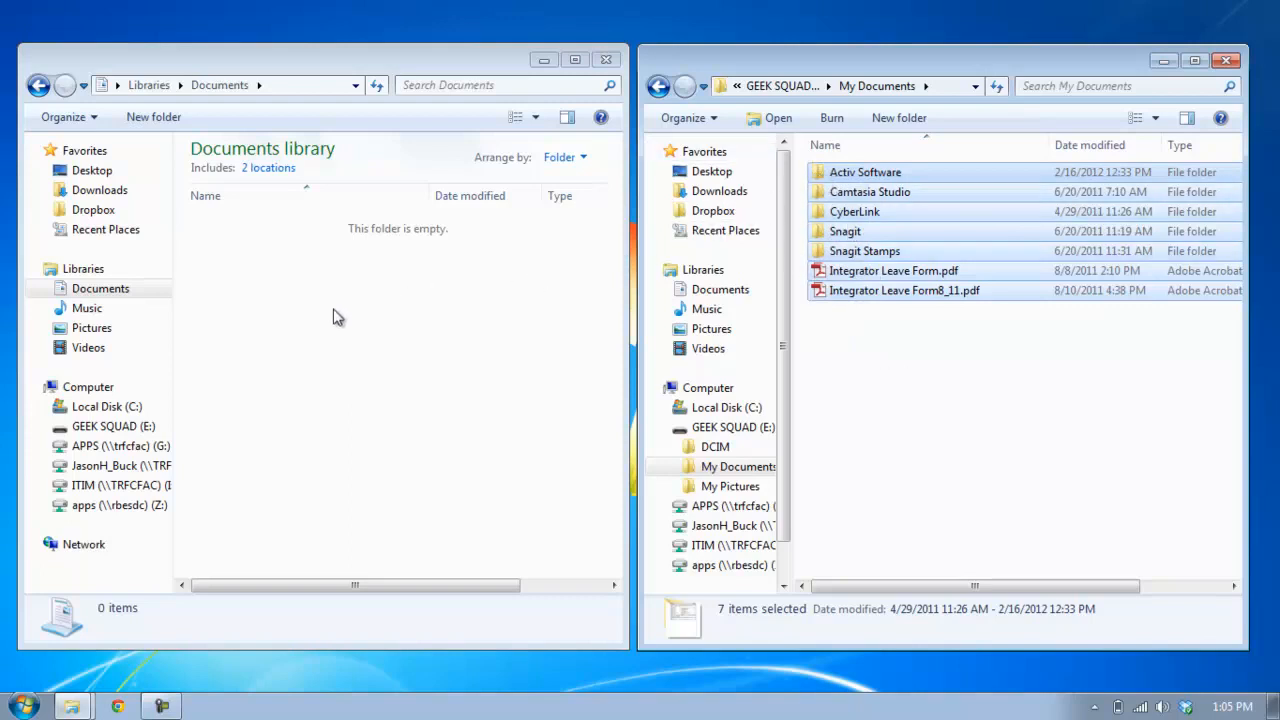
{"action": "left_click", "coordinate": [305, 327]}
{"action": "key", "text": "ctrl+v"}
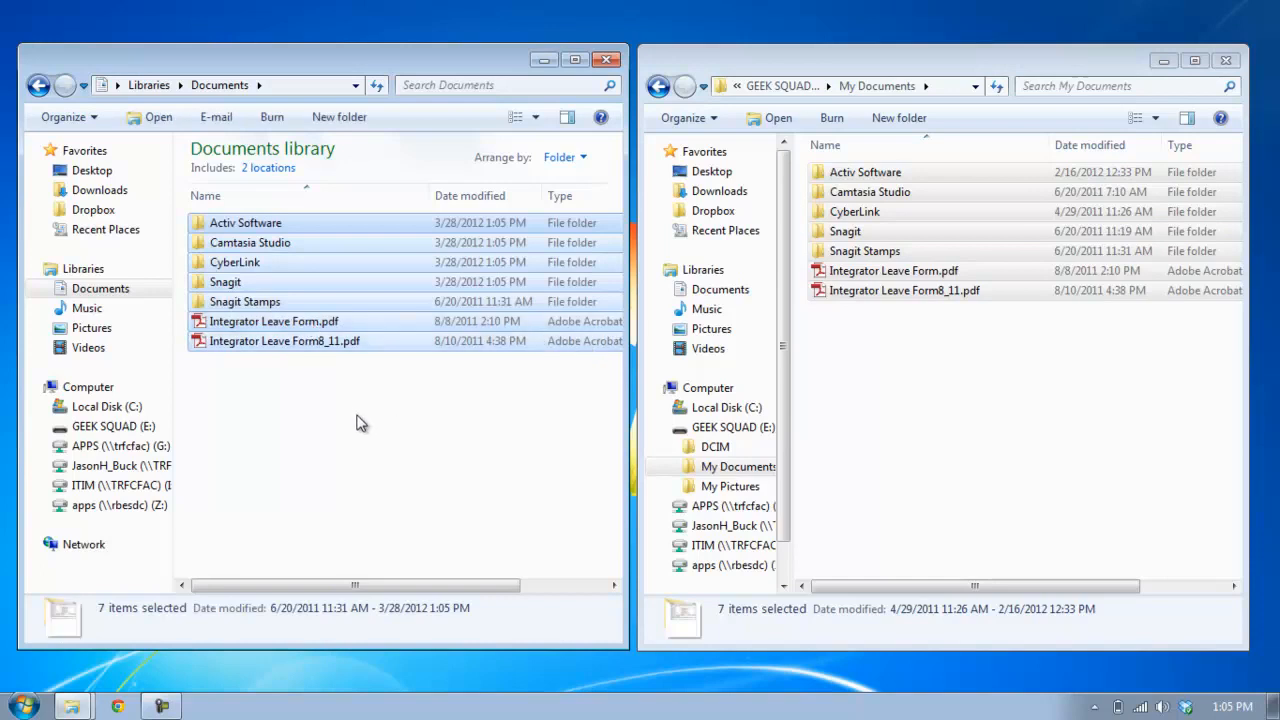
Step: Copy everything inside the GEEK SQUAD (E:) drive's My Pictures folder into the computer's Pictures library
{"action": "left_click", "coordinate": [98, 332]}
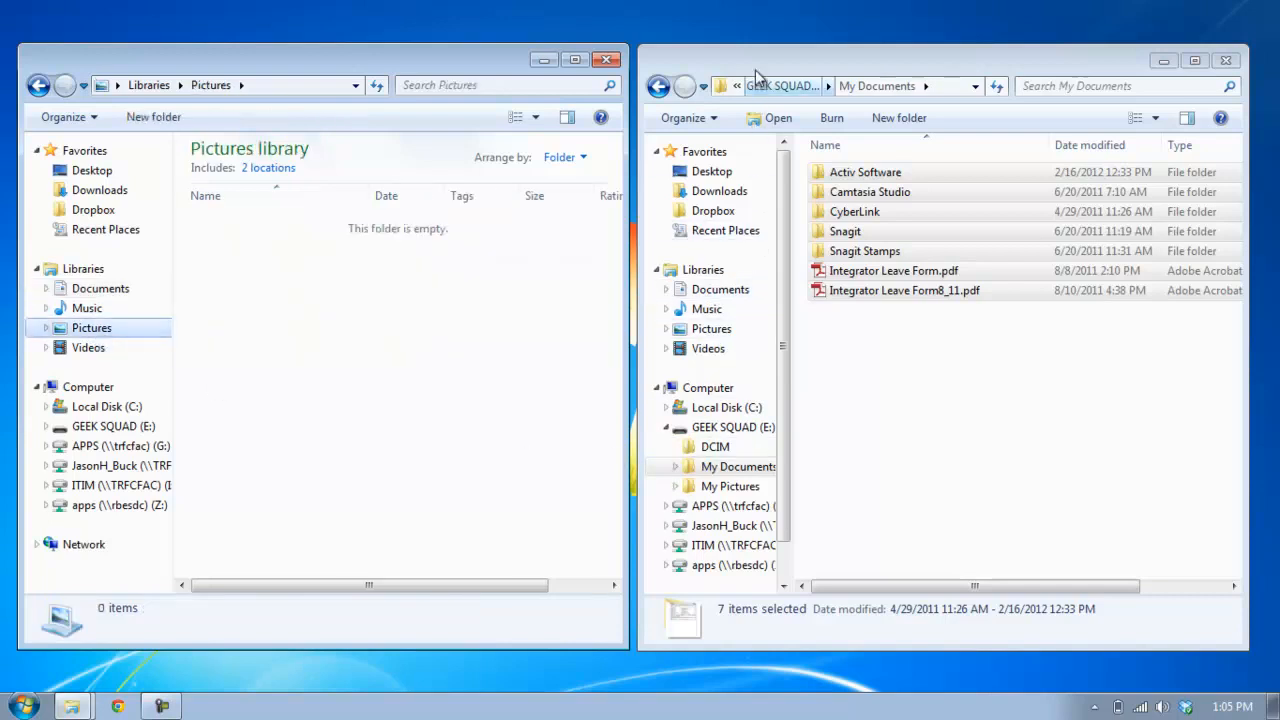
{"action": "left_click", "coordinate": [667, 63]}
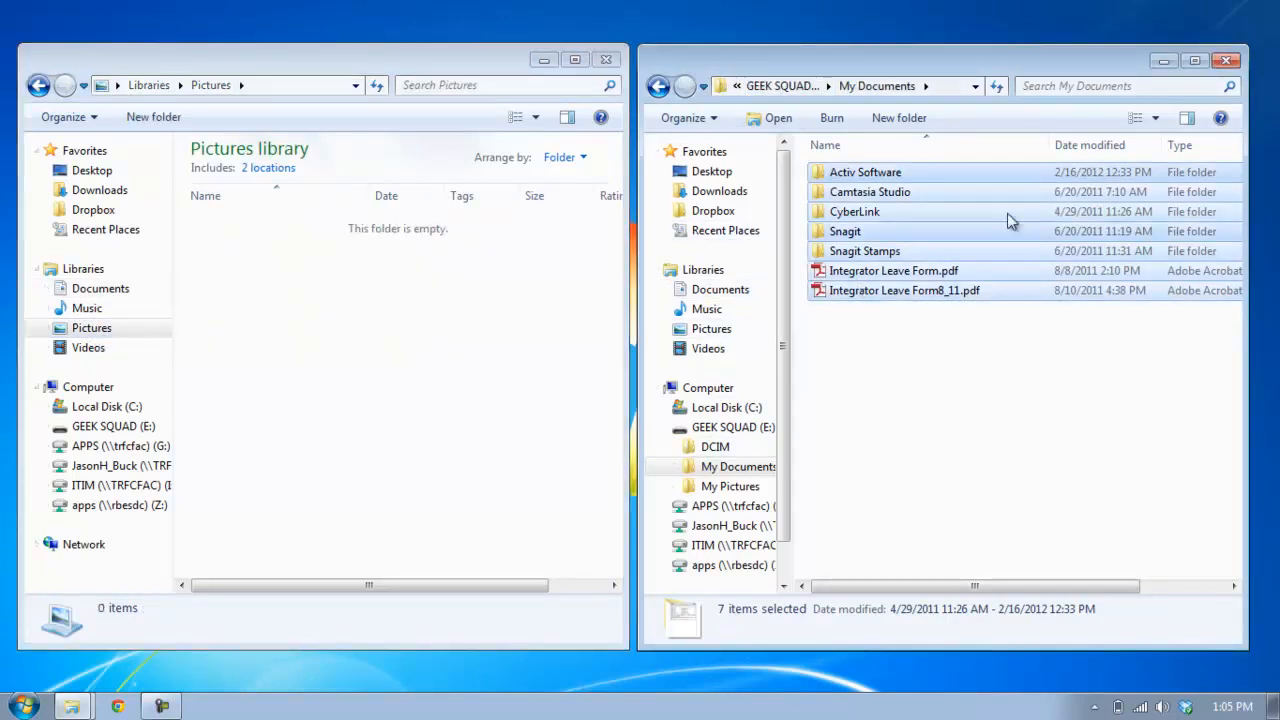
{"action": "left_click", "coordinate": [658, 86]}
{"action": "double_click", "coordinate": [828, 211]}
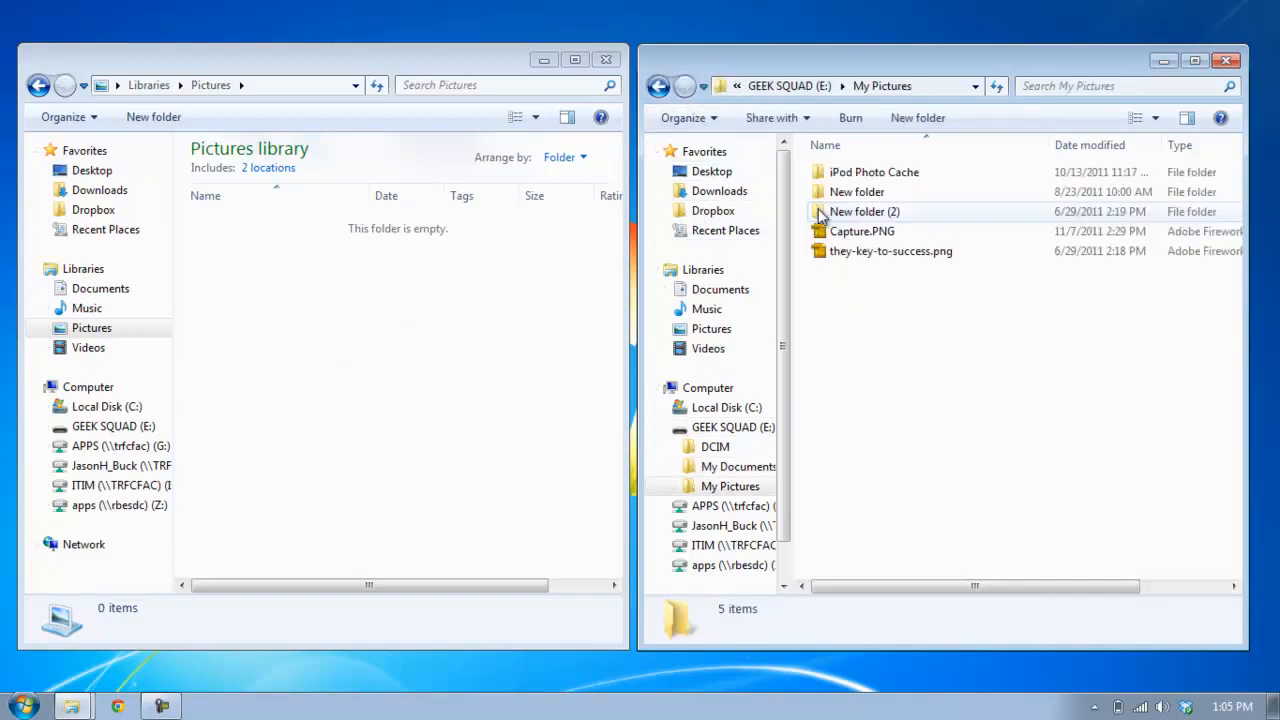
{"action": "left_click_drag", "start_coordinate": [940, 314], "coordinate": [822, 175]}
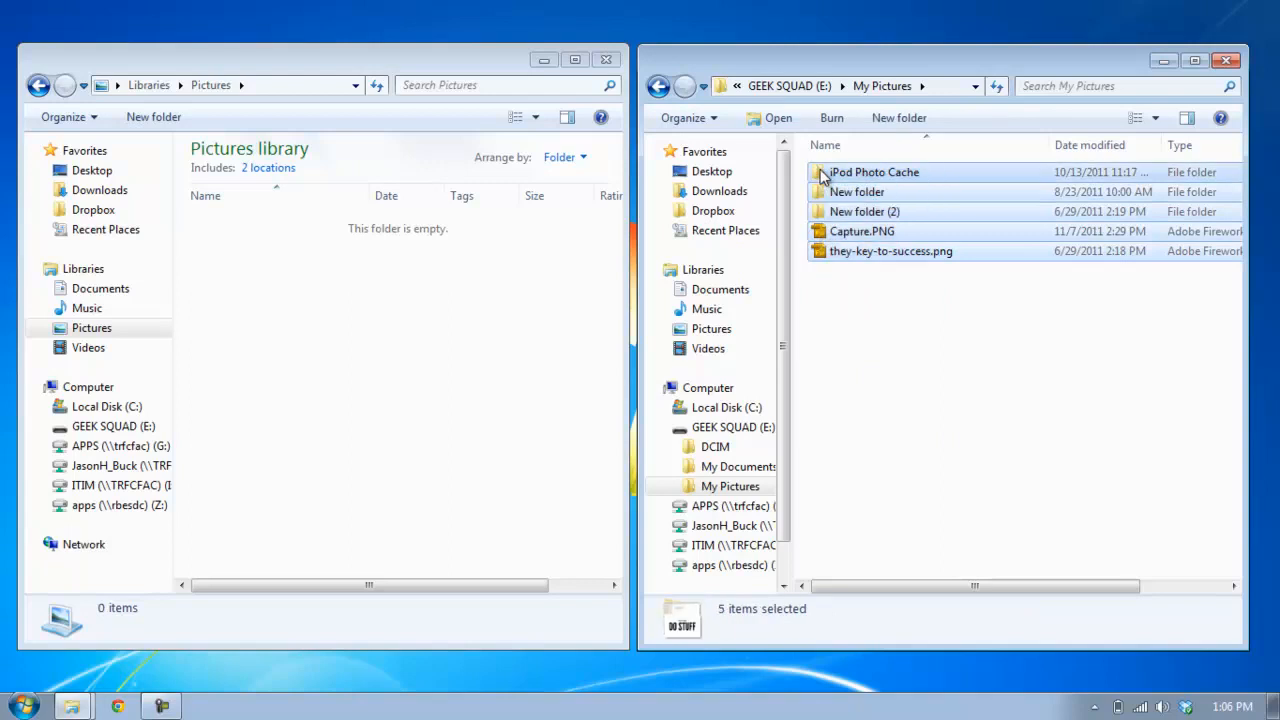
{"action": "left_click", "coordinate": [274, 324]}
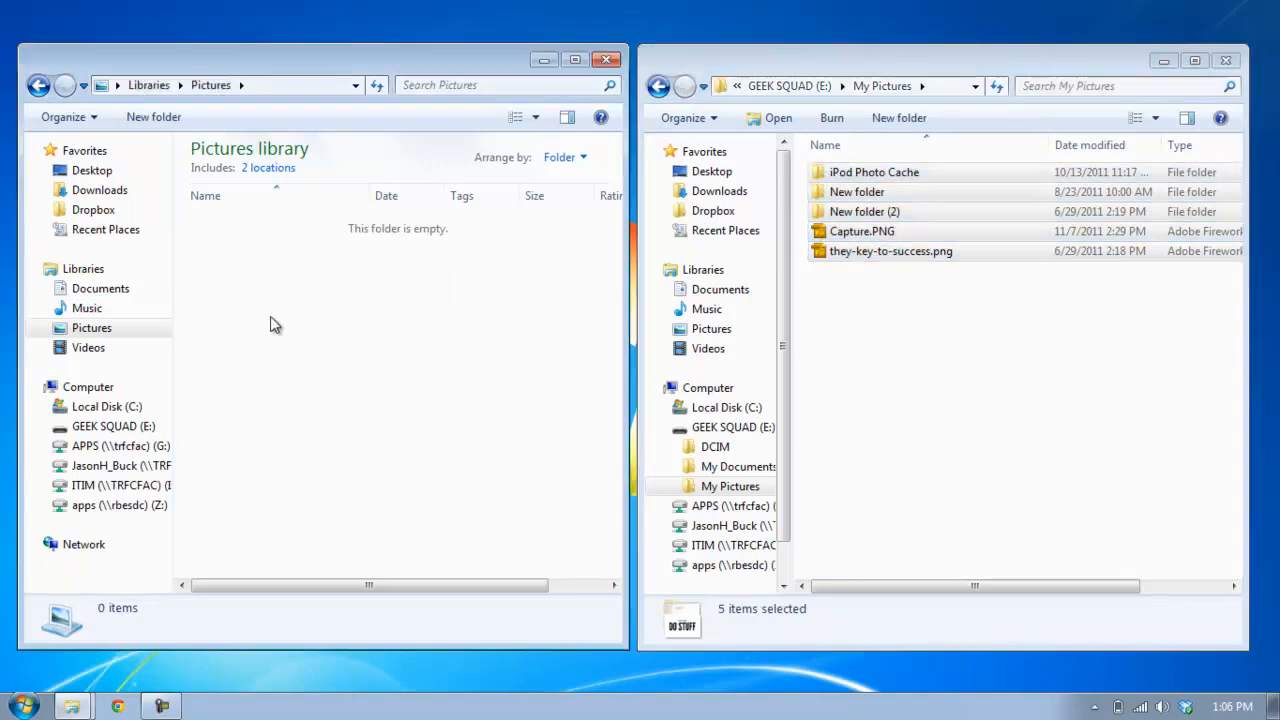
{"action": "key", "text": "ctrl+v"}
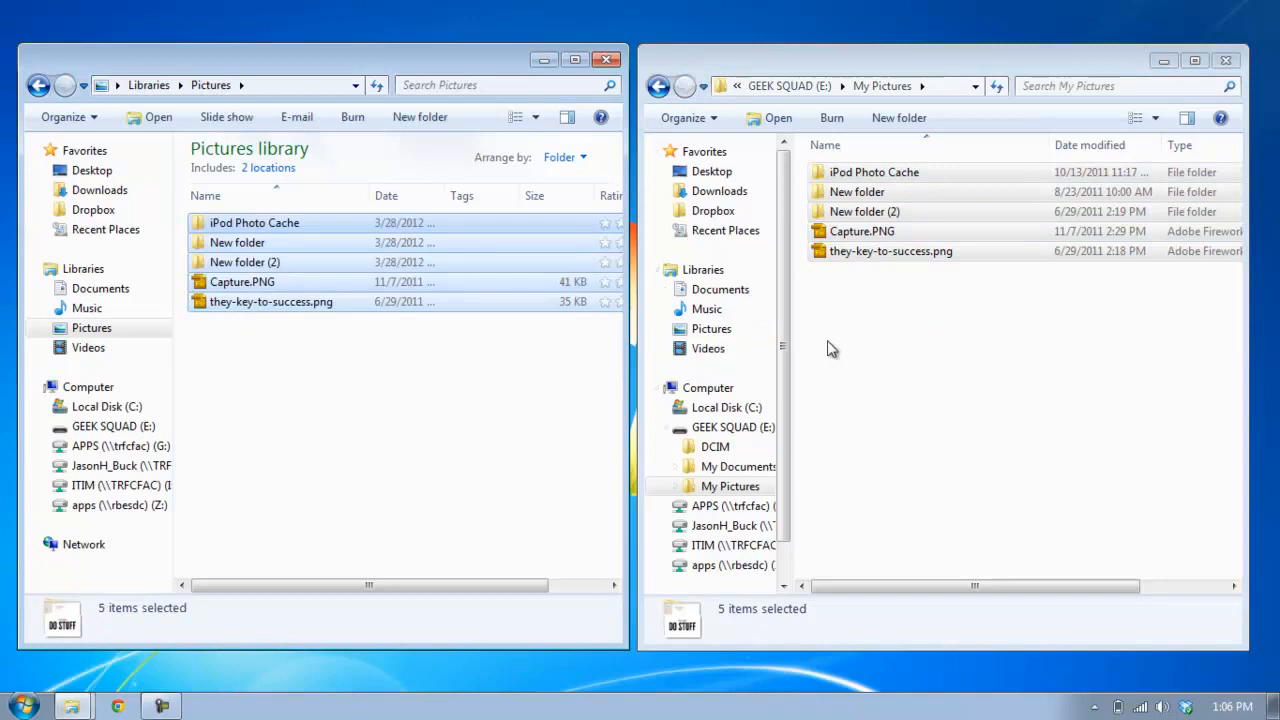
Step: Return the drive window to the top level of GEEK SQUAD (E:) and show the Desktop location in the other window
{"action": "left_click", "coordinate": [659, 89]}
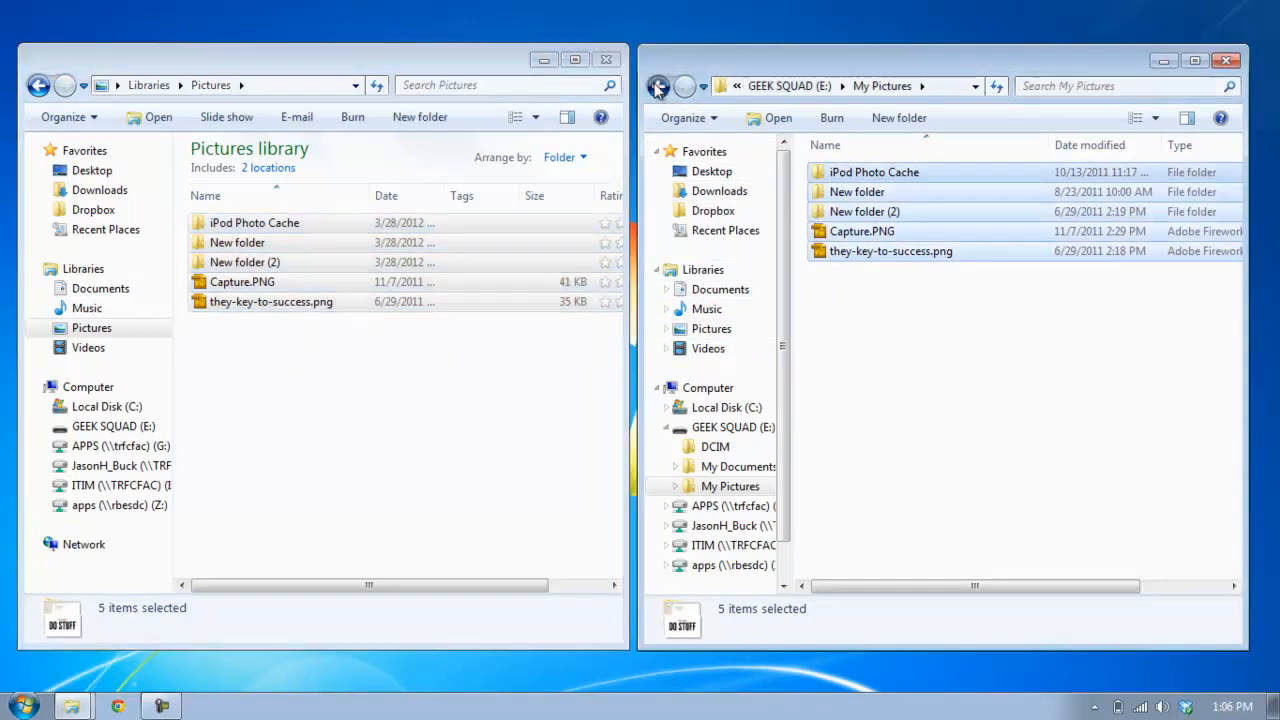
{"action": "left_click", "coordinate": [659, 89]}
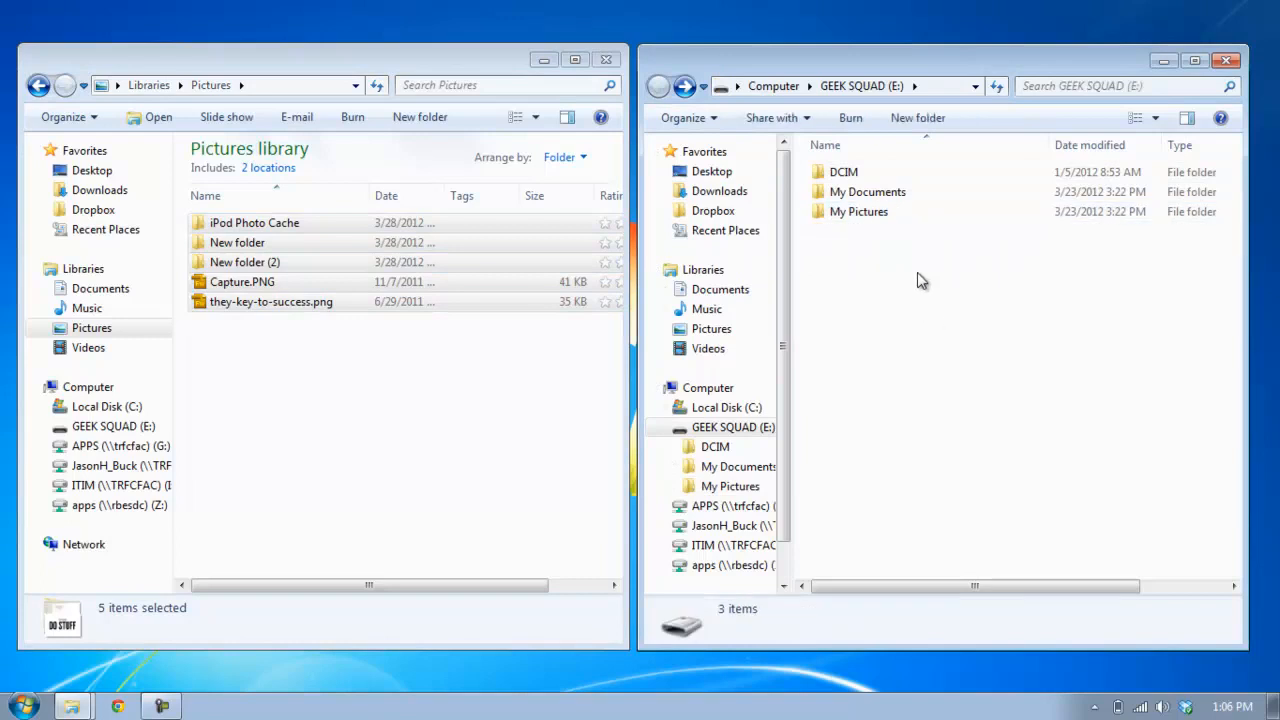
{"action": "left_click", "coordinate": [88, 174]}
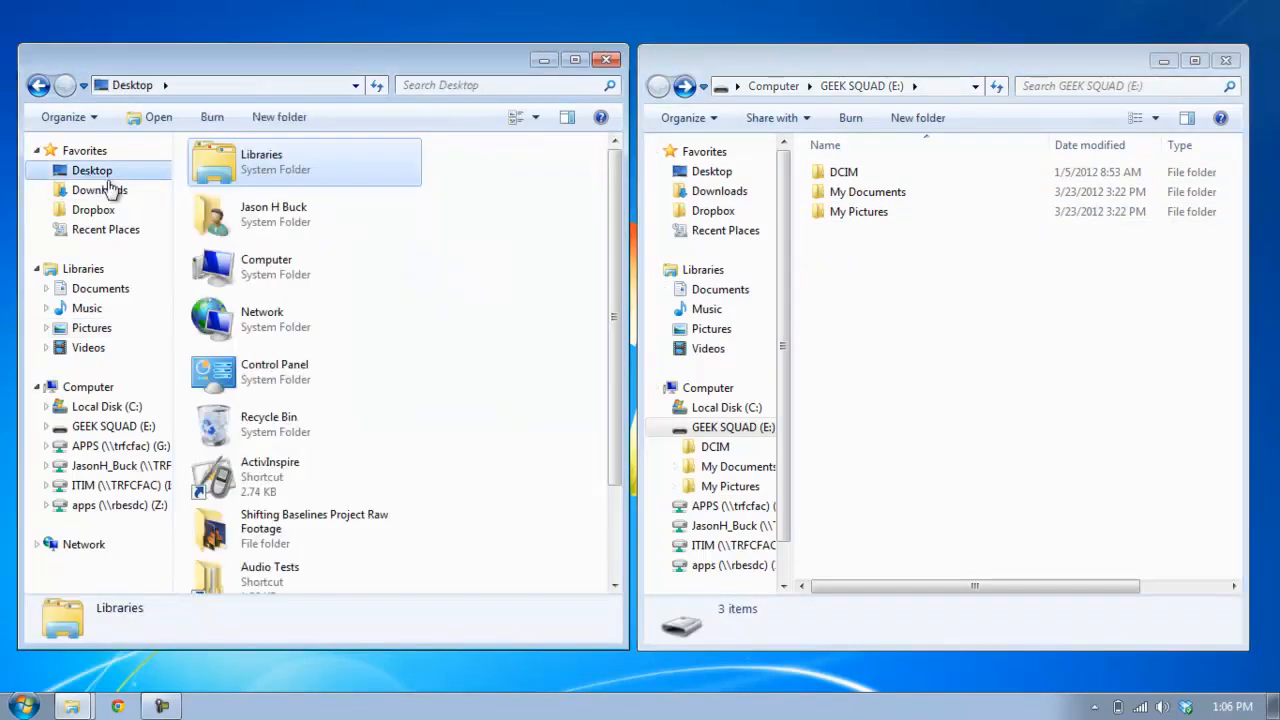
{"action": "left_click", "coordinate": [938, 288]}
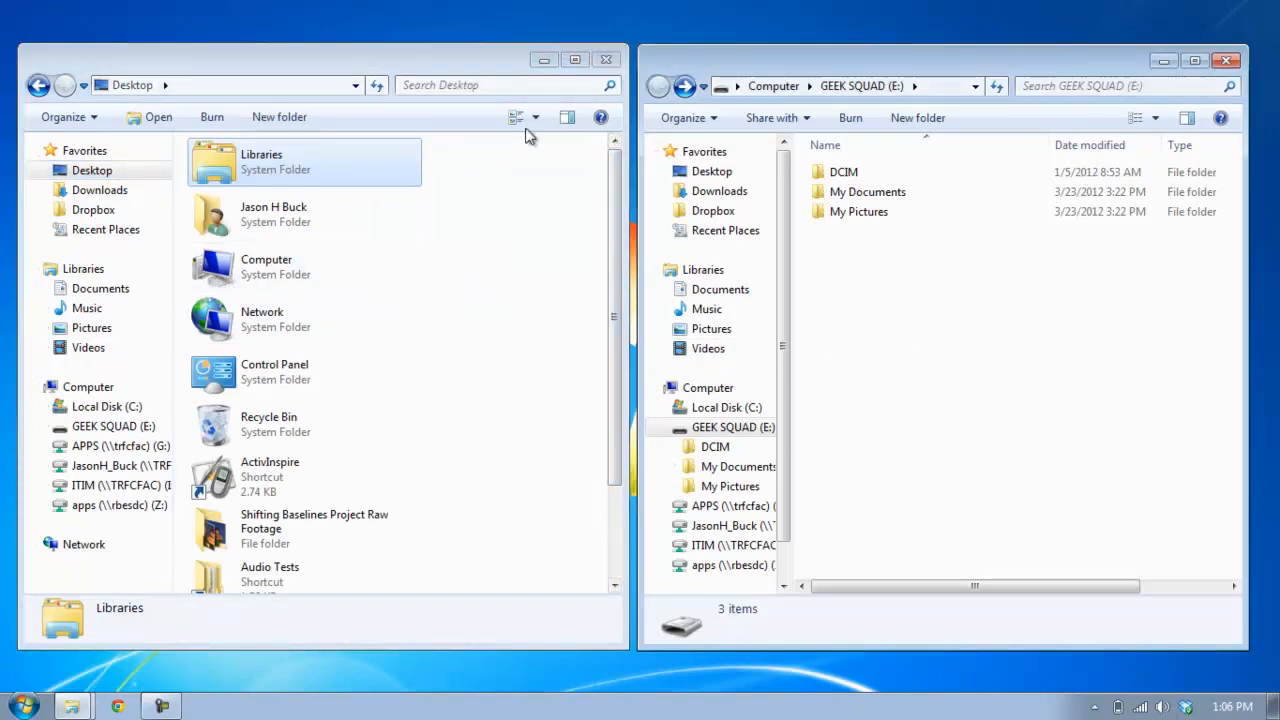
{"action": "left_click_drag", "start_coordinate": [363, 62], "coordinate": [403, 334]}
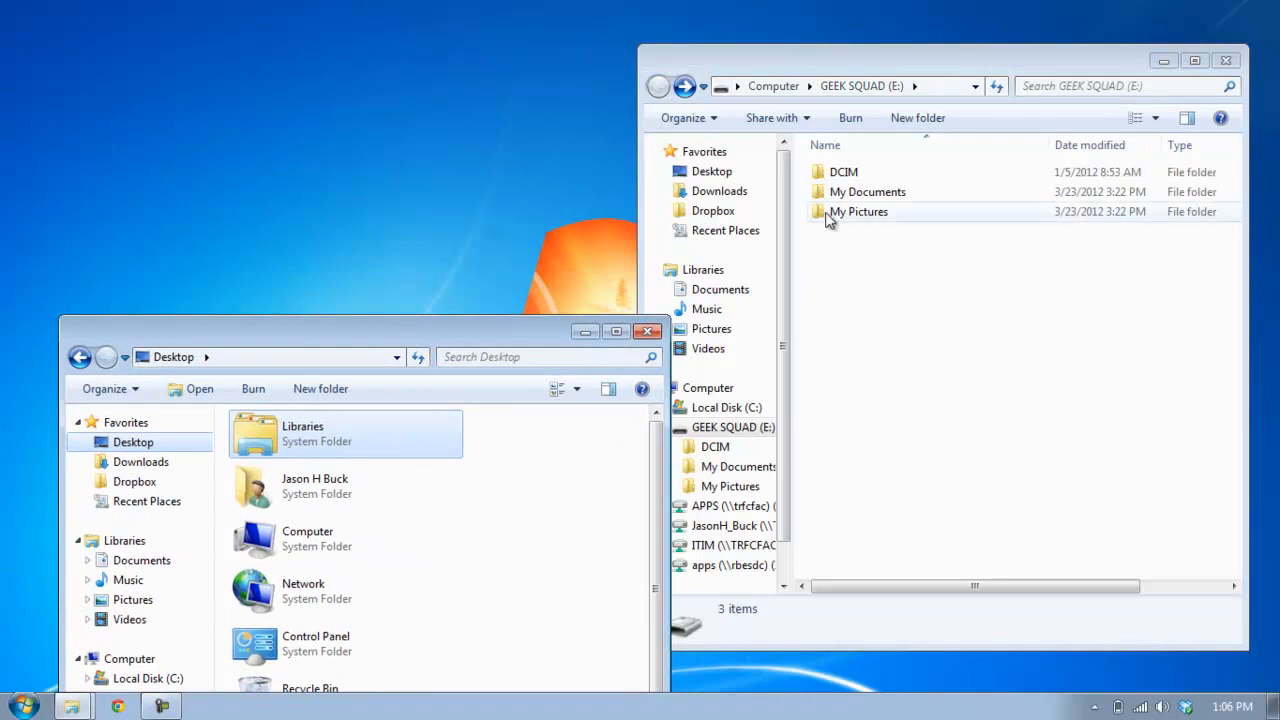
{"action": "left_click", "coordinate": [845, 212]}
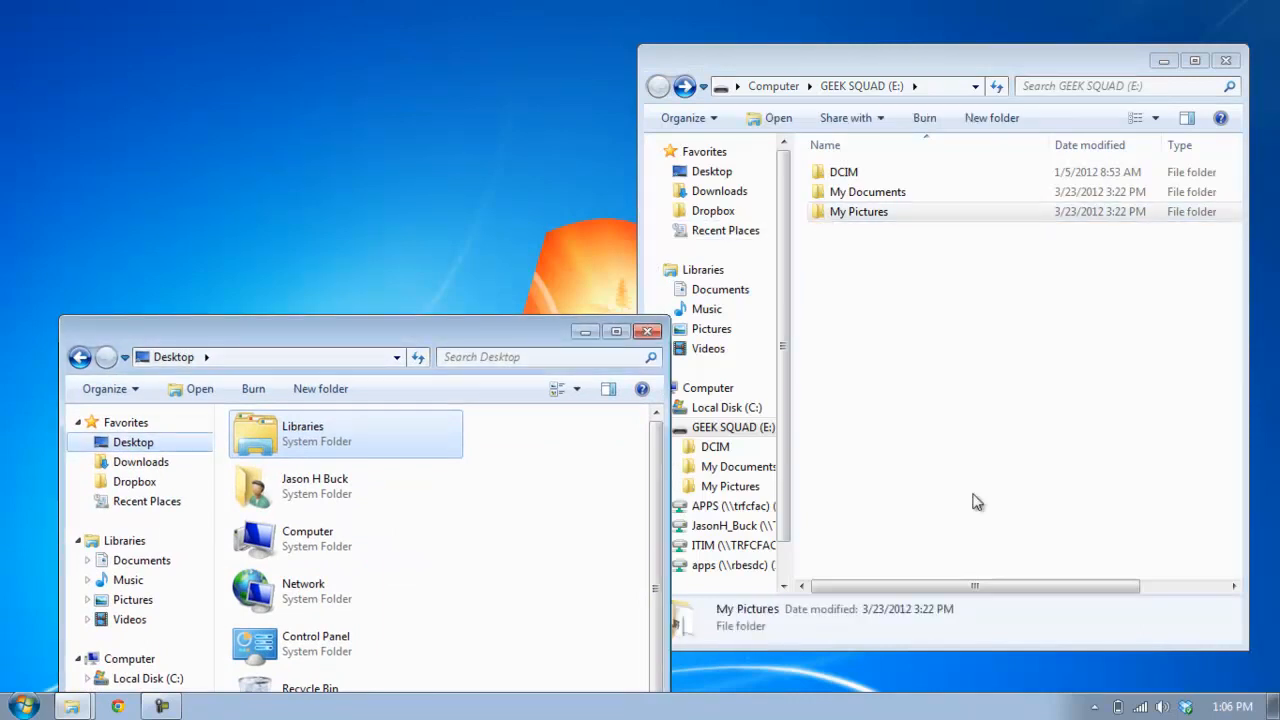
{"action": "left_click_drag", "start_coordinate": [446, 329], "coordinate": [402, 62]}
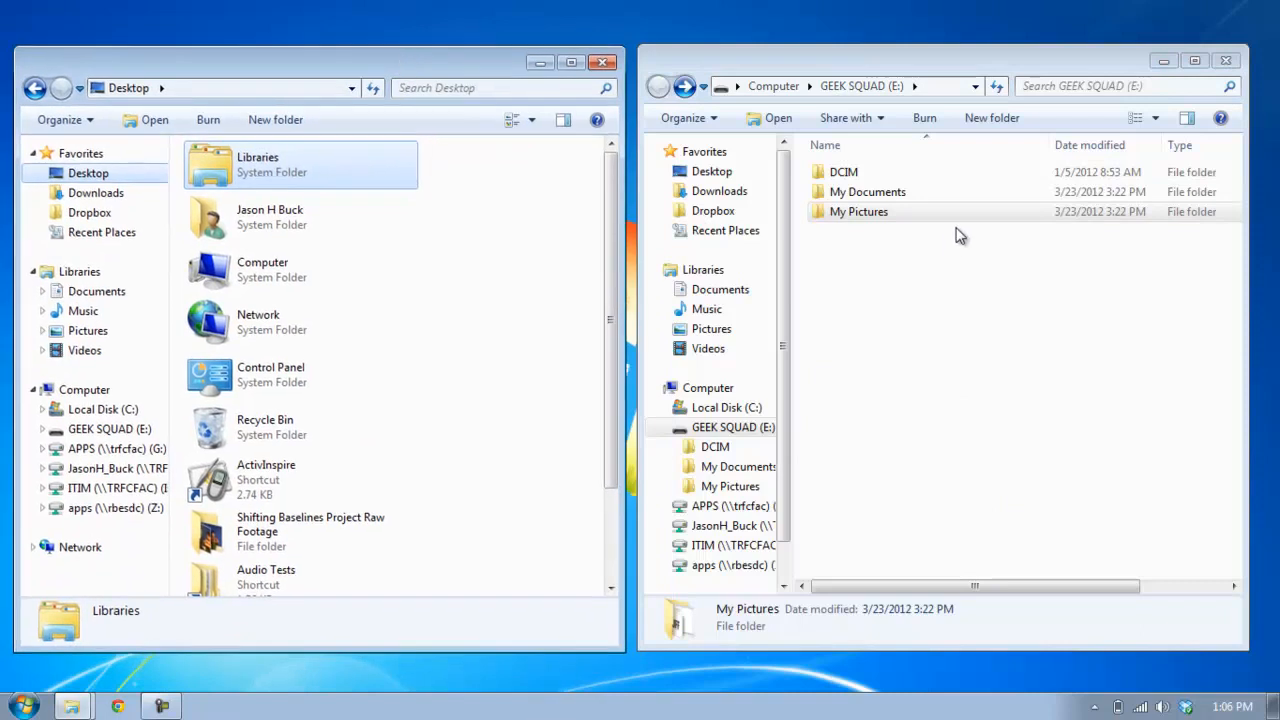